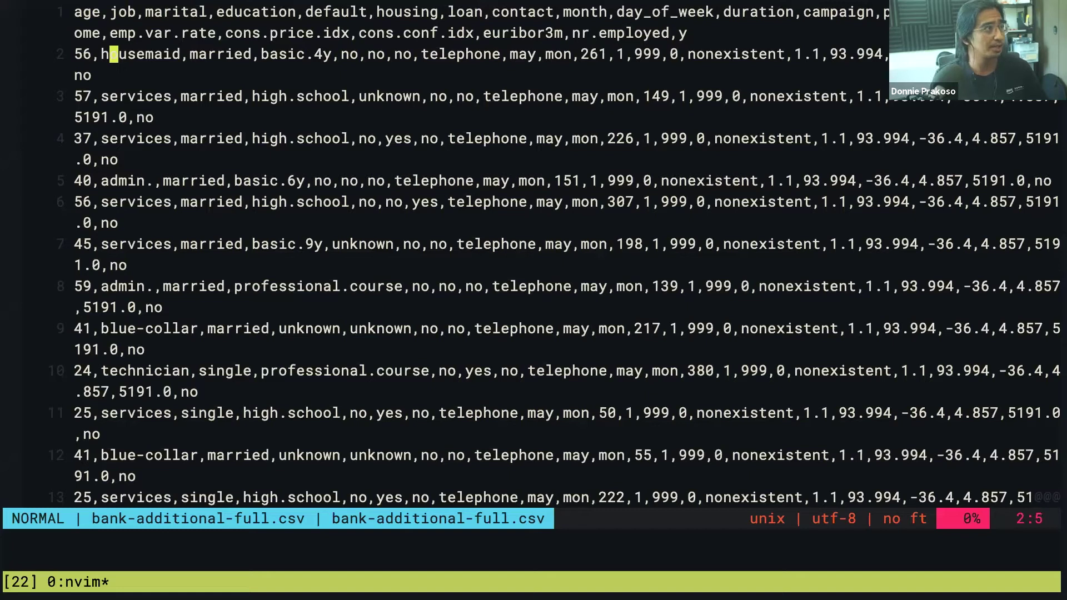
- Examine the final column, y, in the header row of bank-additional-full.csv and close the file
{"action": "key", "text": "k"}
{"action": "key", "text": "dollar"}
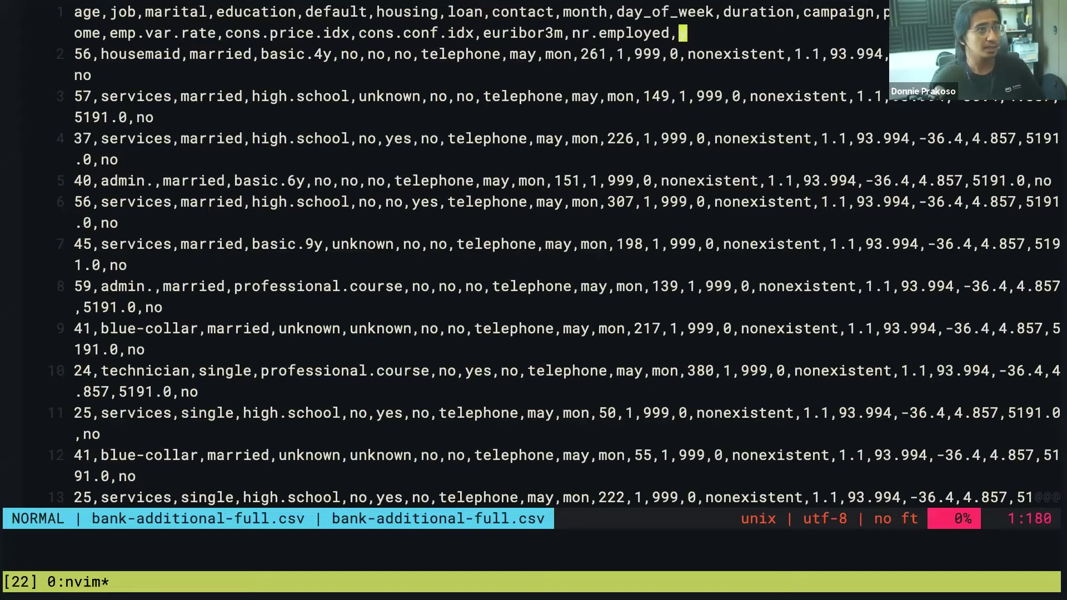
{"action": "key", "text": "h"}
{"action": "key", "text": "l"}
{"action": "key", "text": "h"}
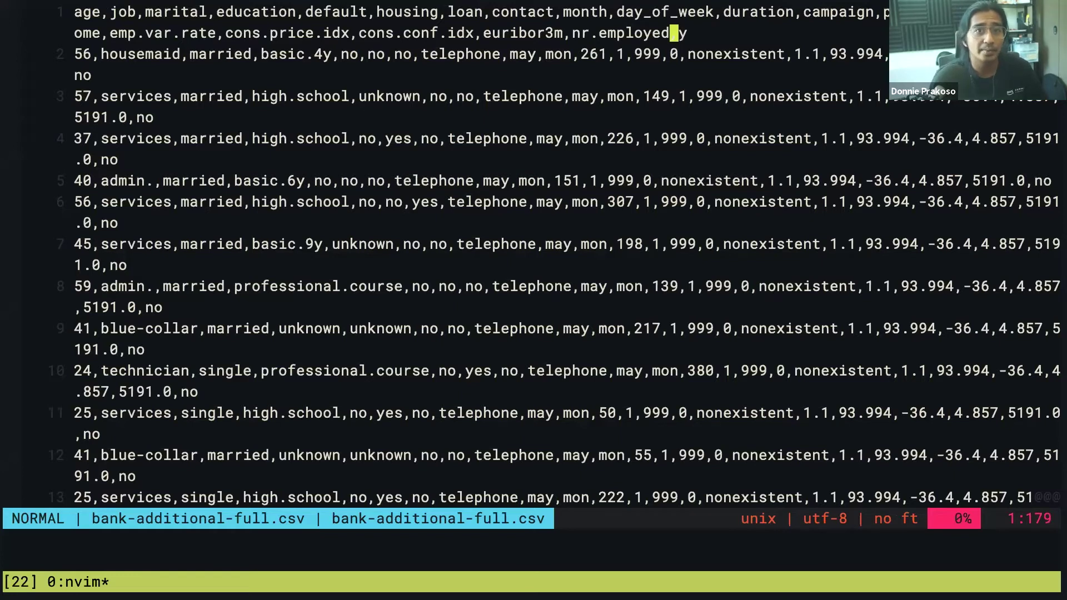
{"action": "key", "text": "l"}
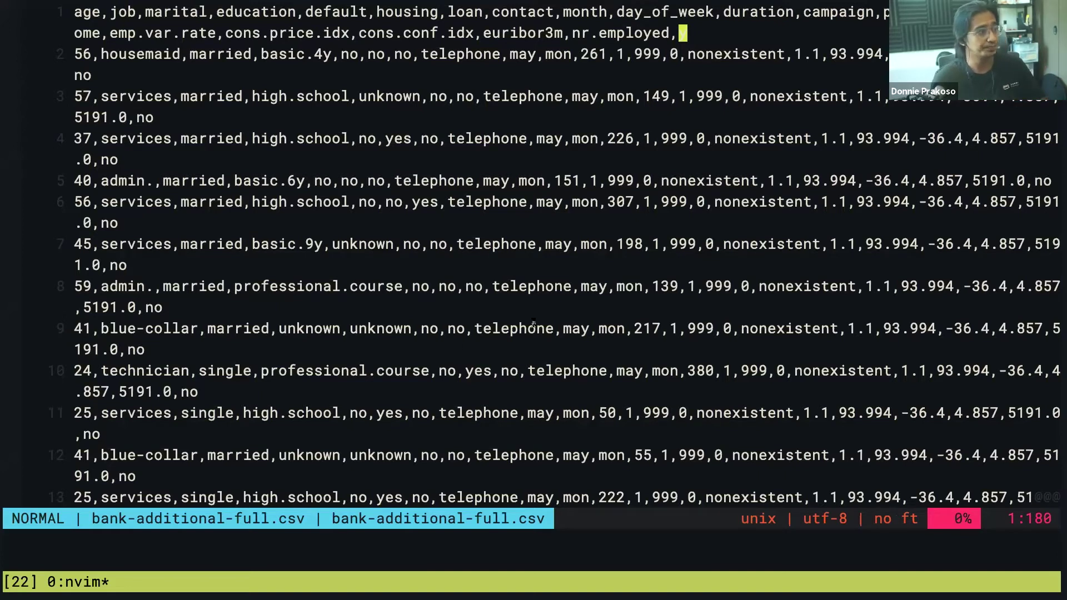
{"action": "type", "text": ":q"}
{"action": "key", "text": "Return"}
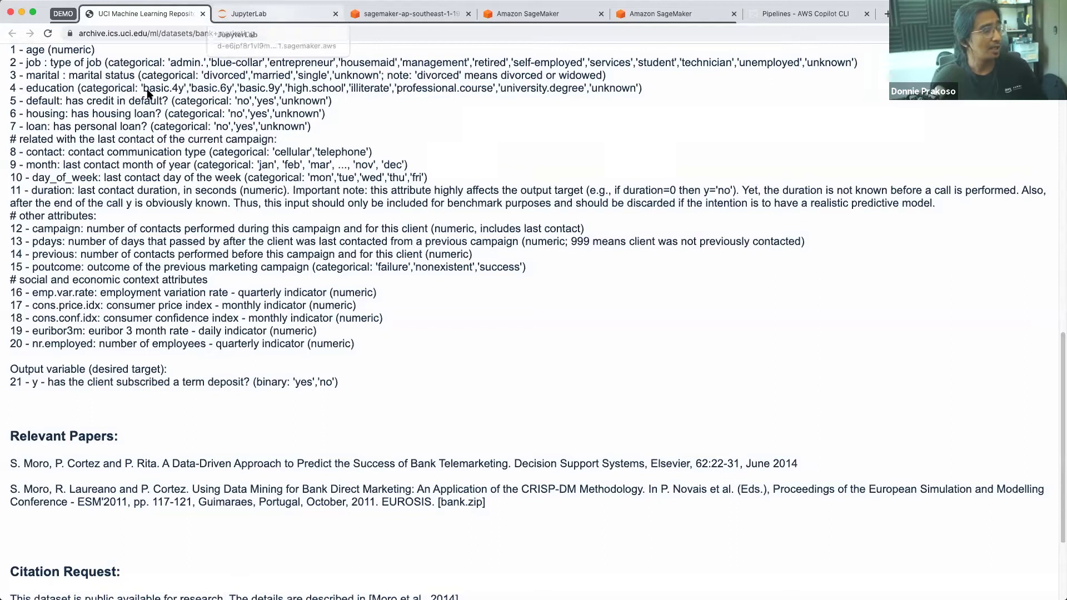
- Switch to the browser and open the AWS Management Console in a new tab
{"action": "left_click", "coordinate": [278, 14]}
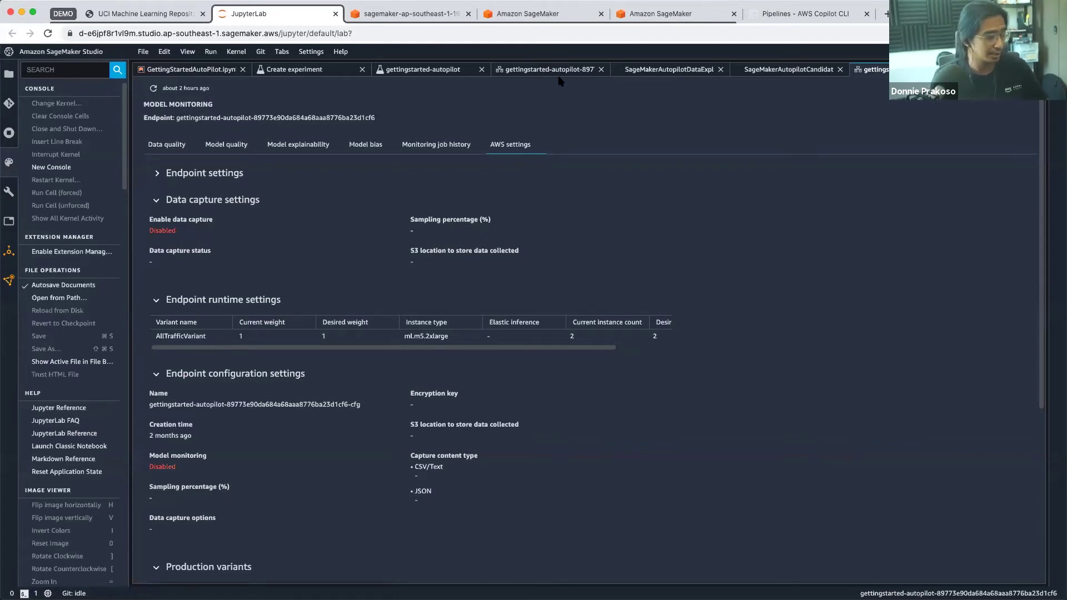
{"action": "key", "text": "super+t"}
{"action": "type", "text": "console"}
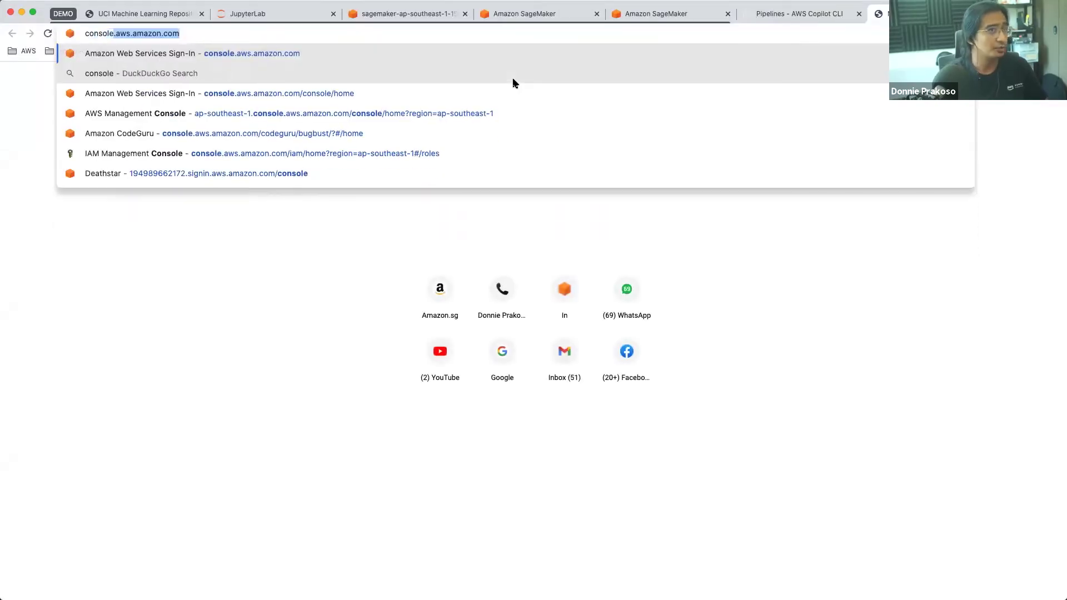
{"action": "key", "text": "Return"}
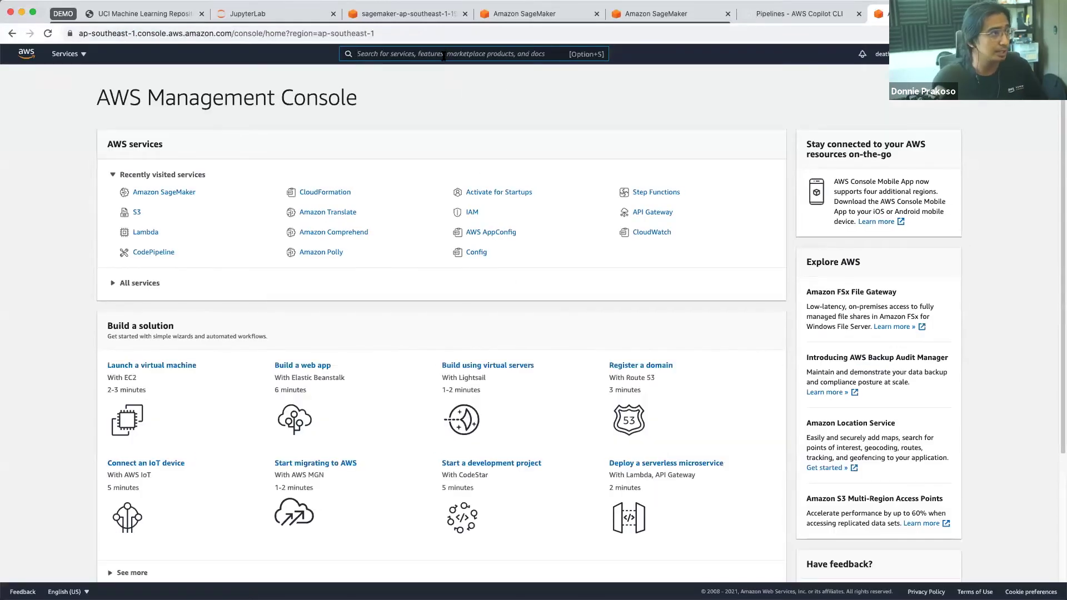
- Find the SageMaker service in the console and open the SageMaker Studio Control Panel
{"action": "type", "text": "sagemaker"}
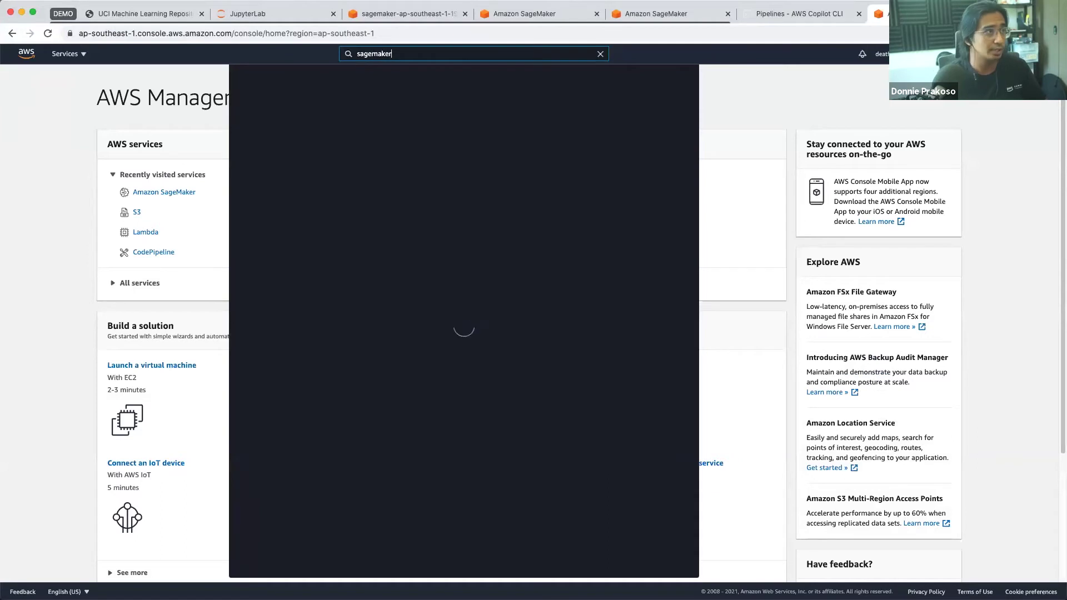
{"action": "left_click", "coordinate": [438, 131]}
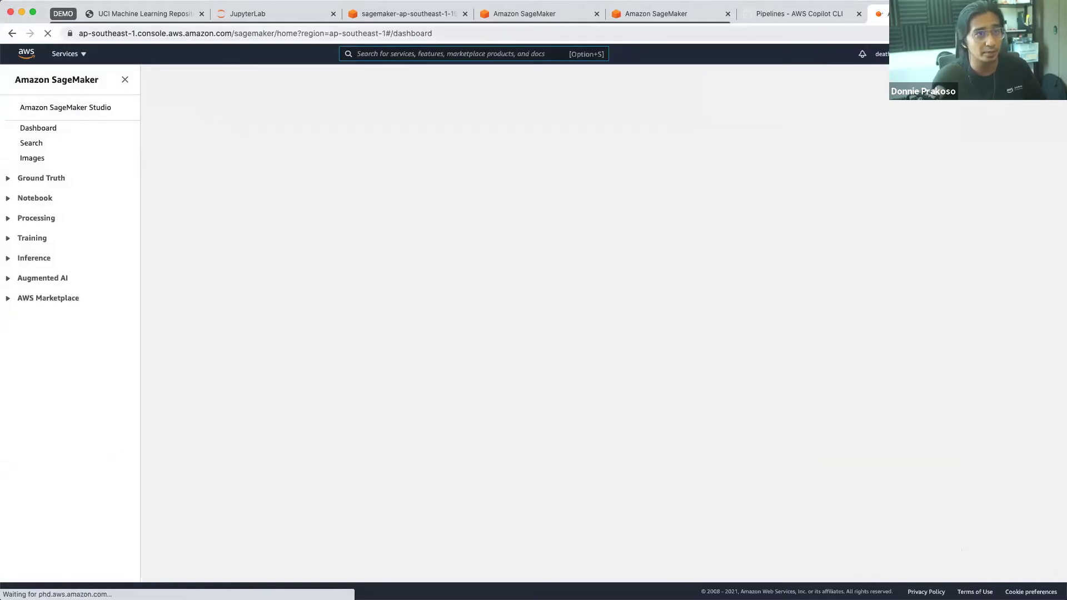
{"action": "key", "text": "super+equal"}
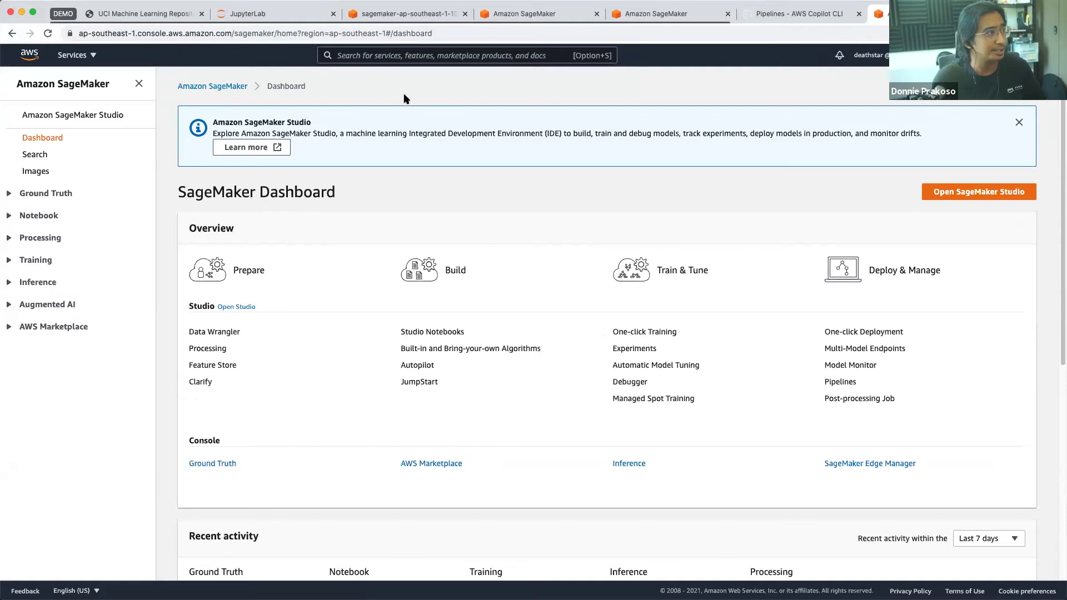
{"action": "left_click", "coordinate": [104, 120]}
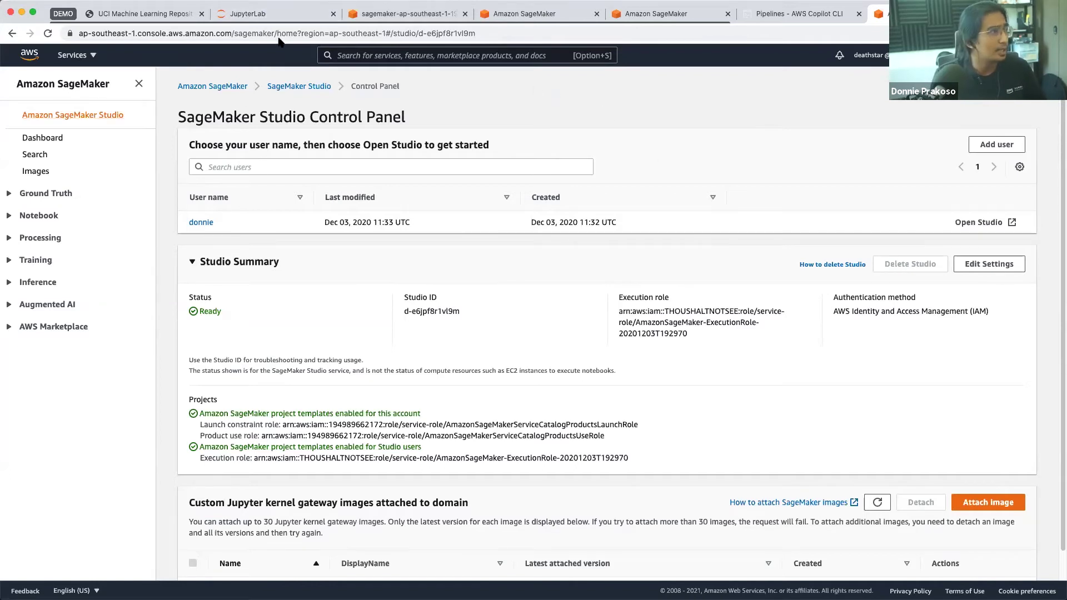
- Return to the running SageMaker Studio session and show the GettingStartedAutoPilot.ipynb notebook at a larger zoom
{"action": "left_click", "coordinate": [270, 18]}
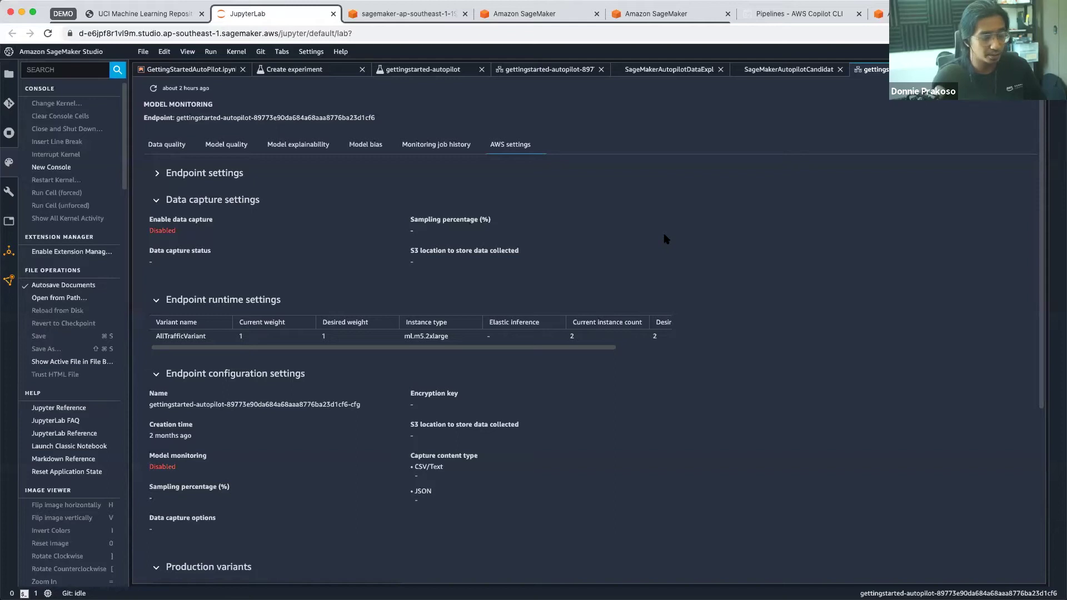
{"action": "key", "text": "super+equal"}
{"action": "key", "text": "super+equal"}
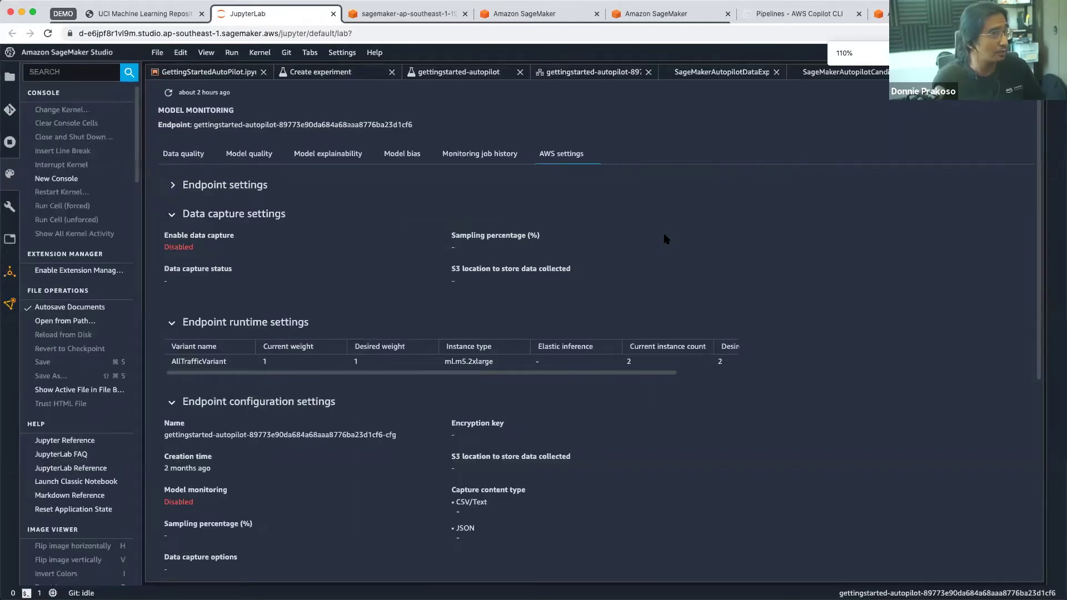
{"action": "key", "text": "super+equal"}
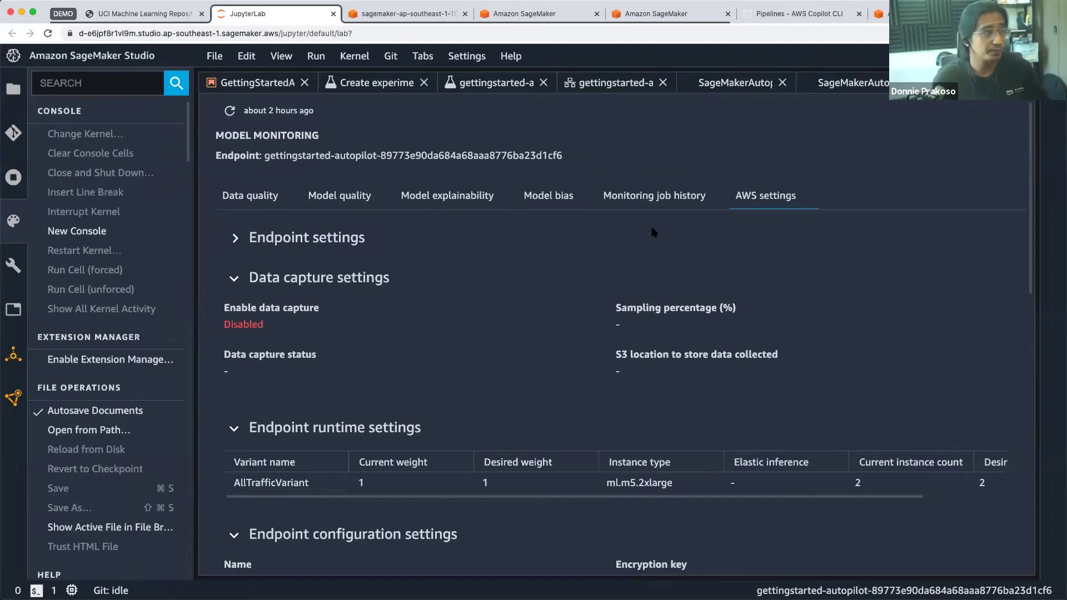
{"action": "left_click", "coordinate": [252, 88]}
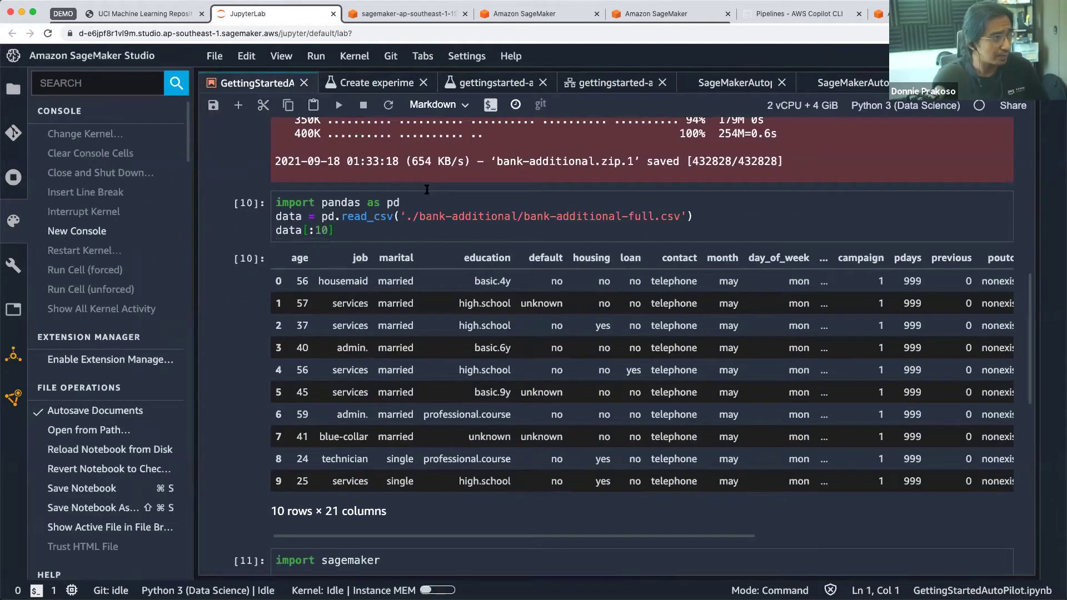
- Review the notebook's cells for downloading the dataset, previewing the CSV with pandas and uploading it with SageMaker
{"action": "scroll", "coordinate": [369, 174], "scroll_direction": "up", "scroll_amount": 10}
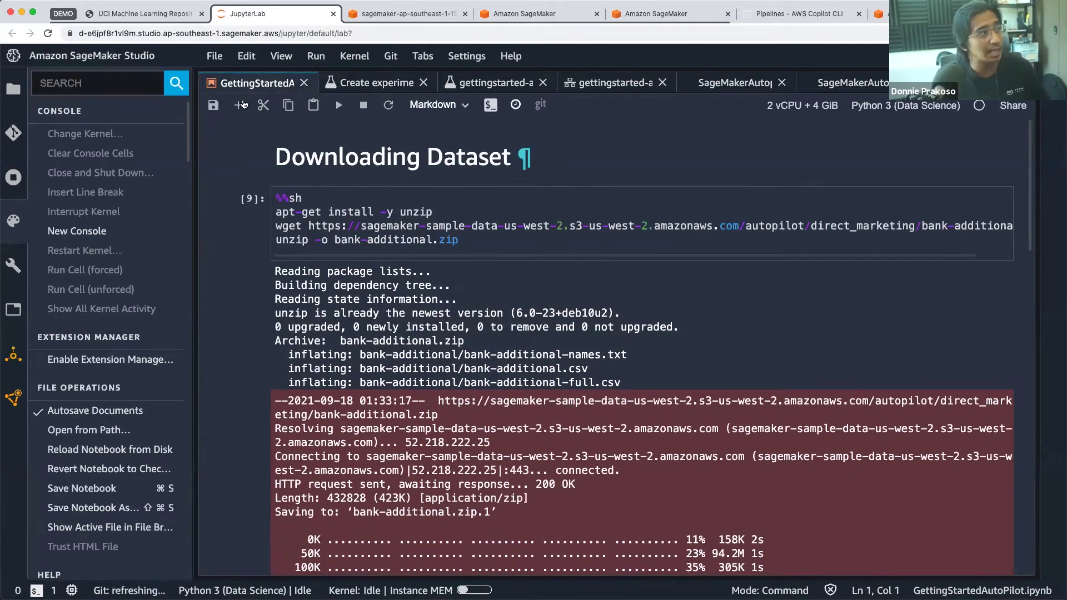
{"action": "left_click", "coordinate": [163, 16]}
{"action": "left_click", "coordinate": [283, 17]}
{"action": "scroll", "coordinate": [495, 308], "scroll_direction": "down", "scroll_amount": 5}
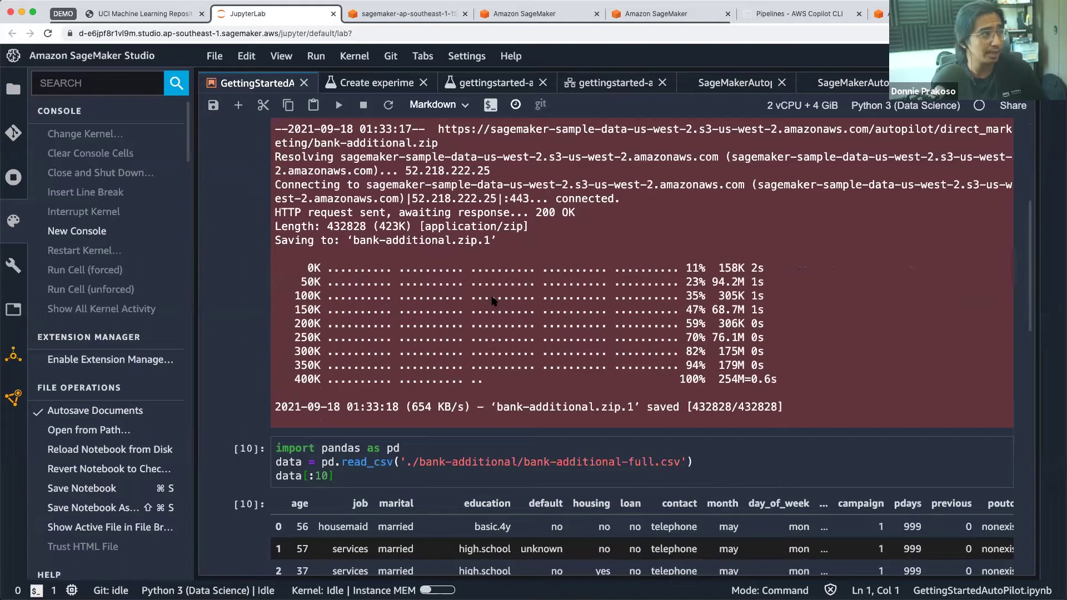
{"action": "scroll", "coordinate": [489, 300], "scroll_direction": "up", "scroll_amount": 5}
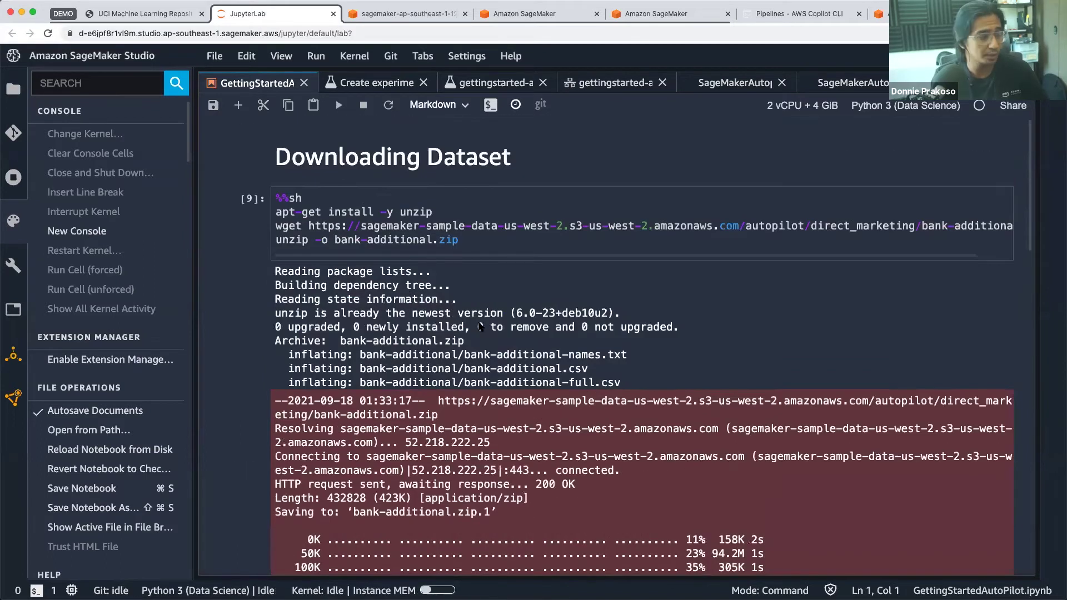
{"action": "scroll", "coordinate": [406, 351], "scroll_direction": "down", "scroll_amount": 5}
{"action": "scroll", "coordinate": [320, 419], "scroll_direction": "down", "scroll_amount": 1}
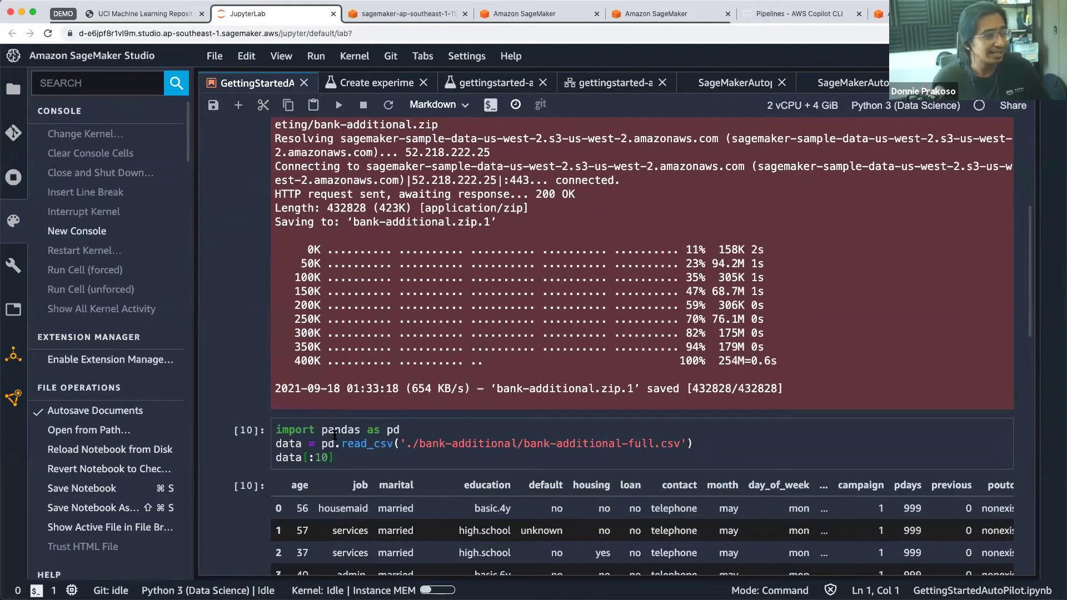
{"action": "scroll", "coordinate": [345, 378], "scroll_direction": "down", "scroll_amount": 4}
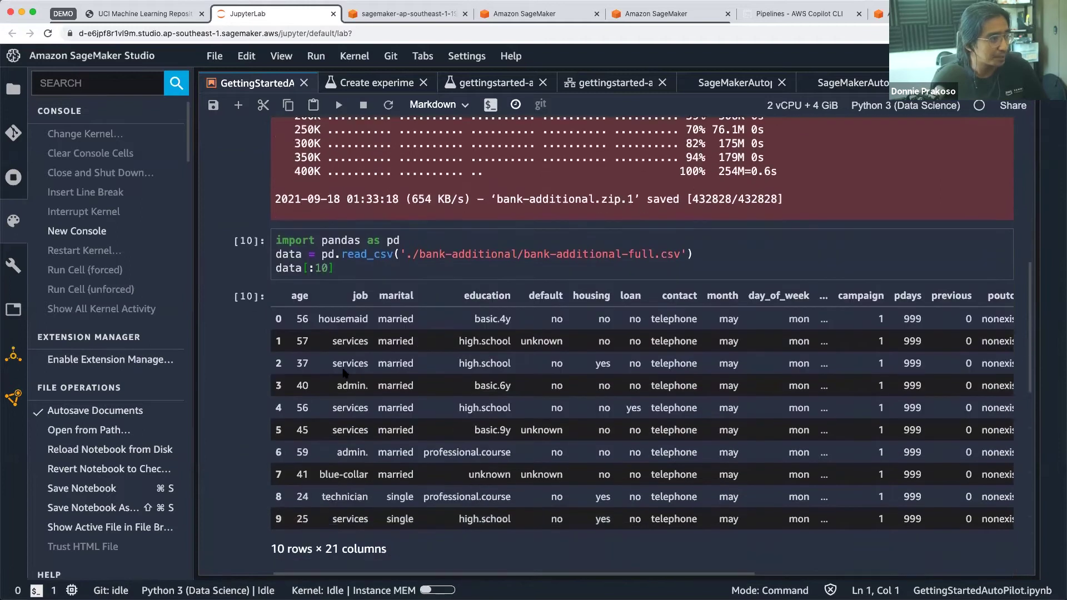
{"action": "scroll", "coordinate": [344, 375], "scroll_direction": "down", "scroll_amount": 3}
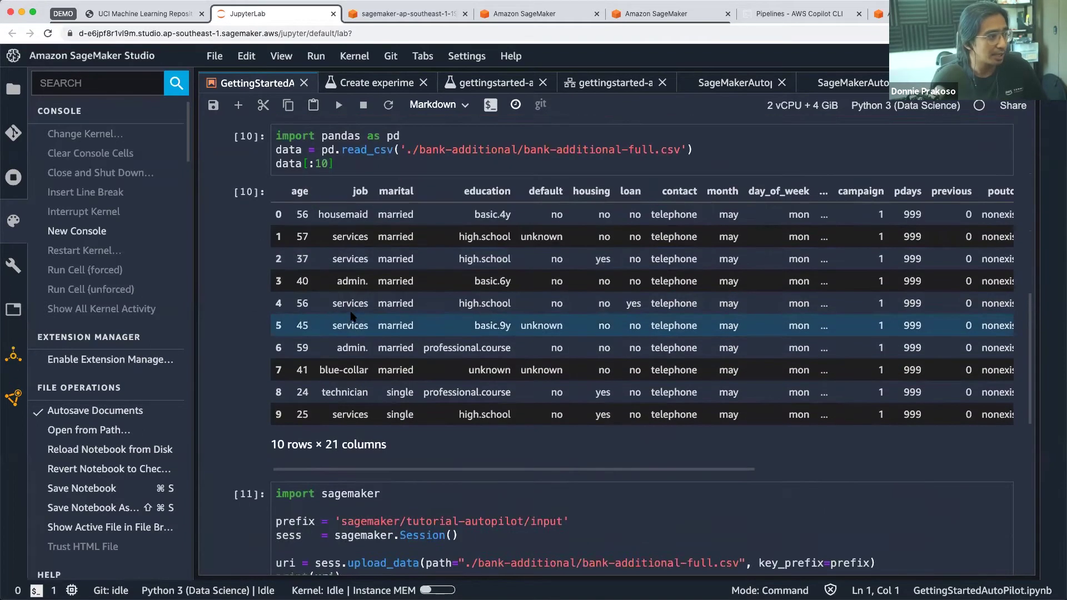
{"action": "scroll", "coordinate": [351, 316], "scroll_direction": "down", "scroll_amount": 5}
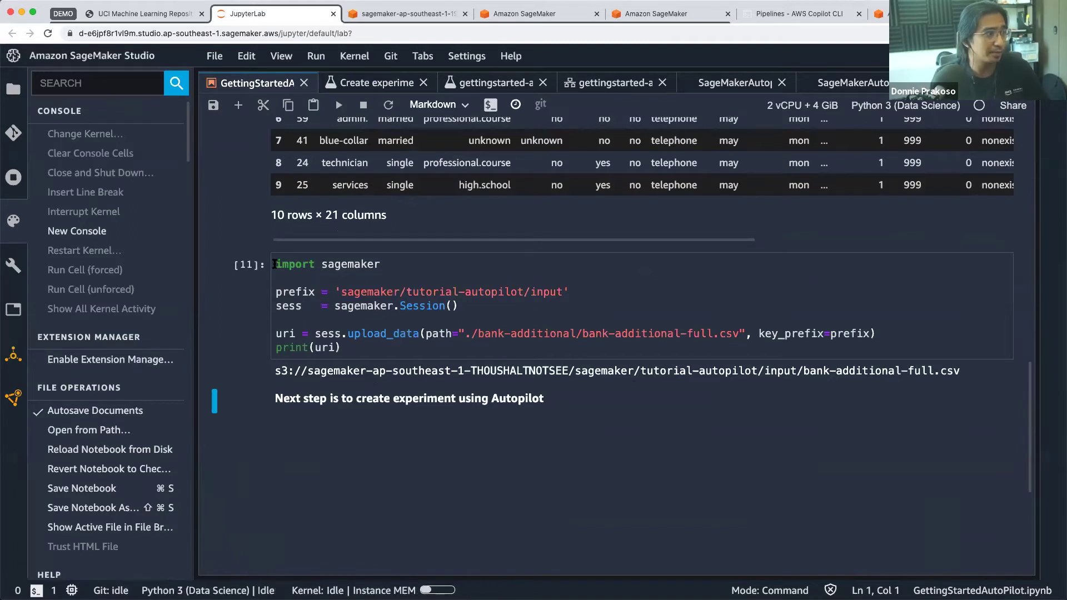
- Examine the sagemaker import and session lines in the upload cell and the bucket name in its printed S3 URI
{"action": "left_click_drag", "start_coordinate": [274, 263], "coordinate": [397, 264]}
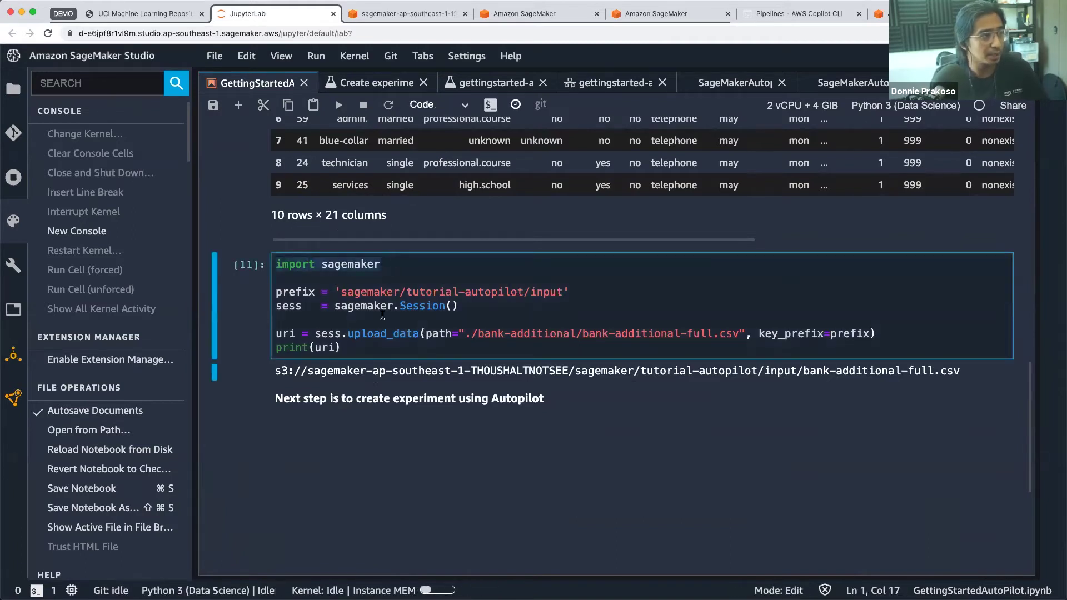
{"action": "left_click", "coordinate": [354, 306]}
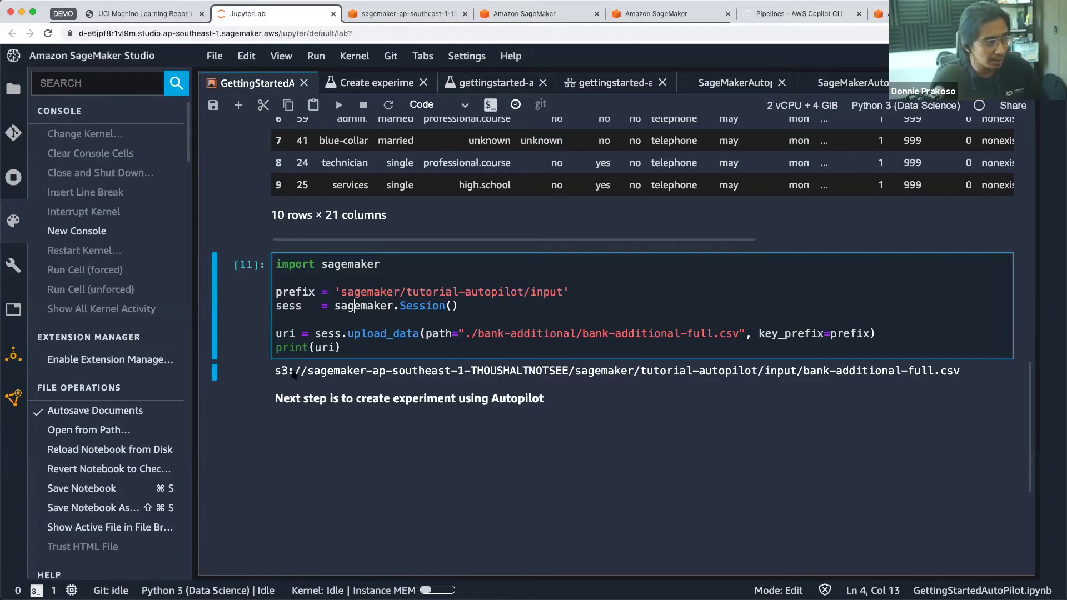
{"action": "left_click_drag", "start_coordinate": [309, 376], "coordinate": [572, 384]}
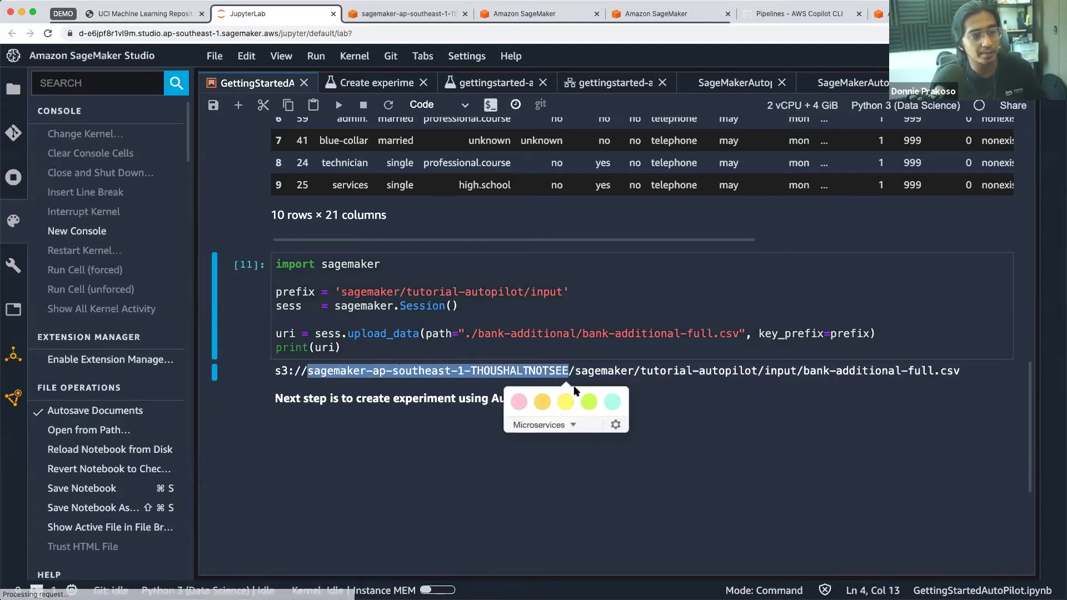
{"action": "left_click", "coordinate": [667, 398]}
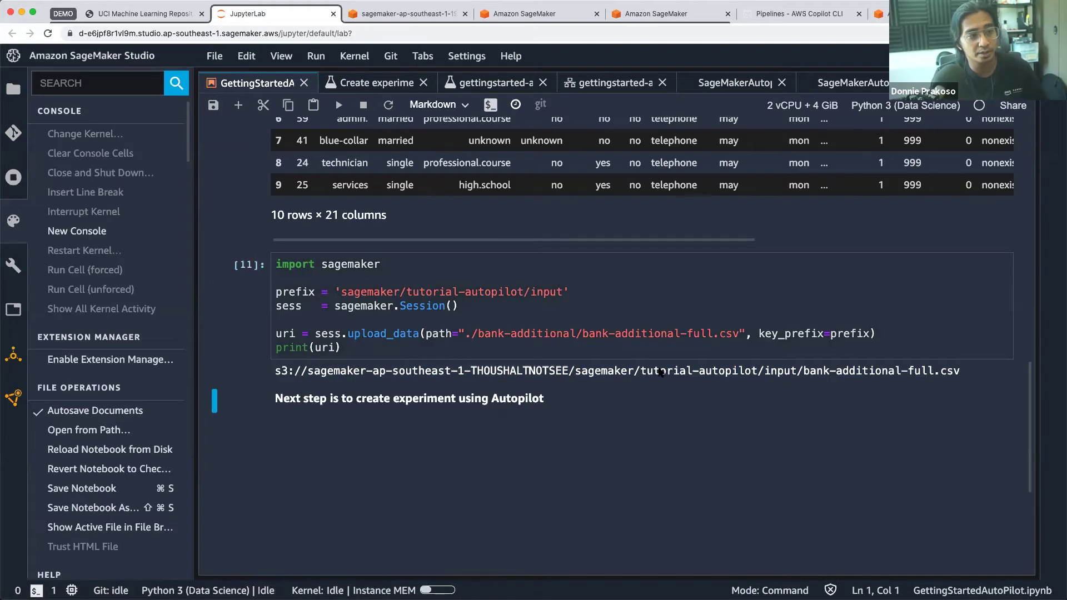
- Inspect the input and output folders of tutorial-autopilot in Amazon S3, including output/gettingstarted-autopilot
{"action": "left_click", "coordinate": [439, 15]}
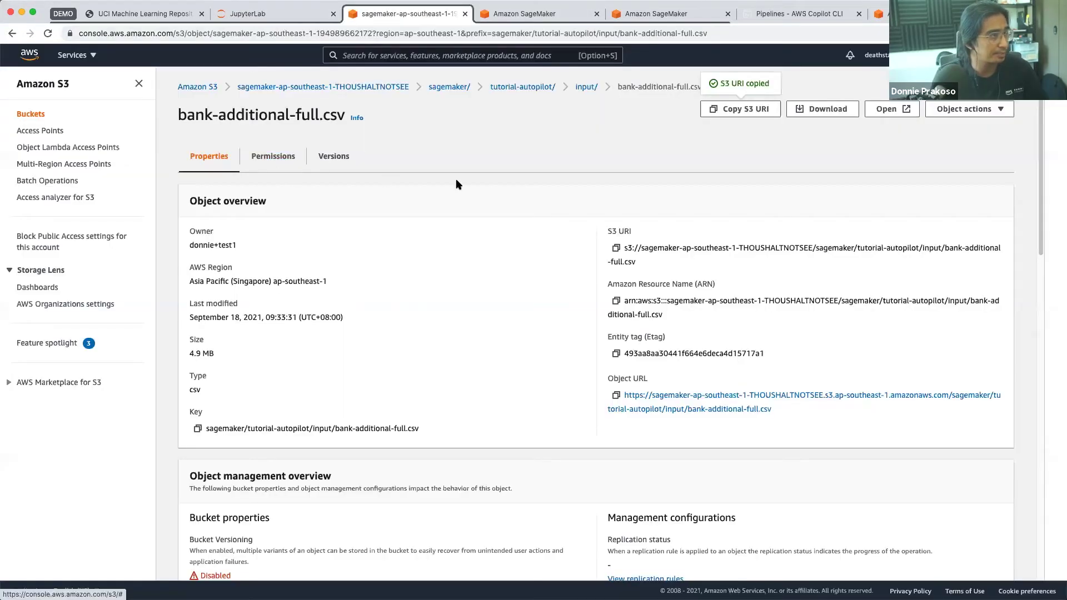
{"action": "left_click", "coordinate": [586, 88]}
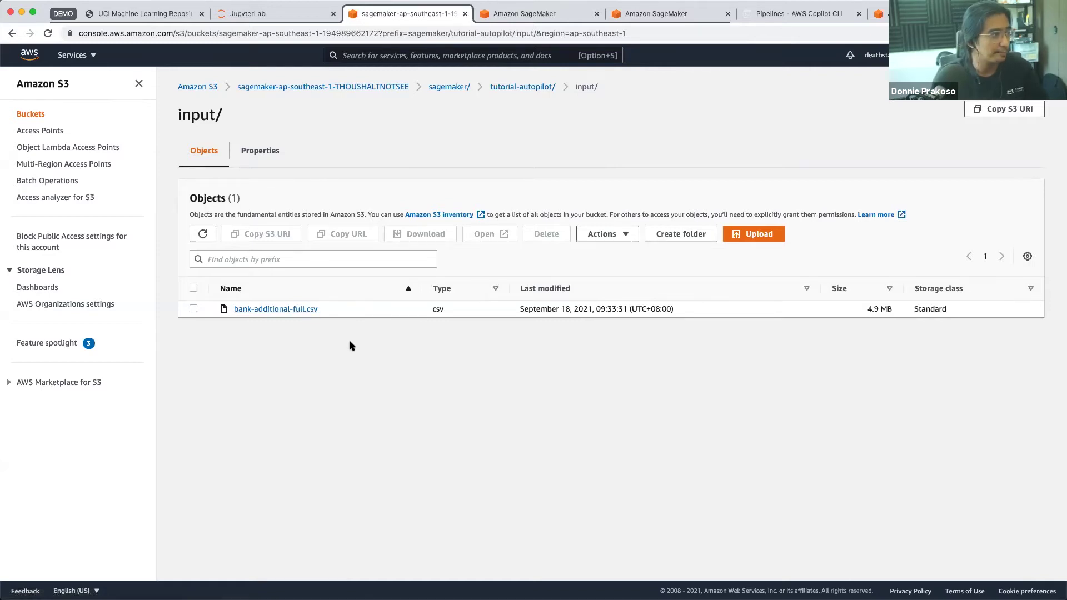
{"action": "left_click", "coordinate": [522, 87]}
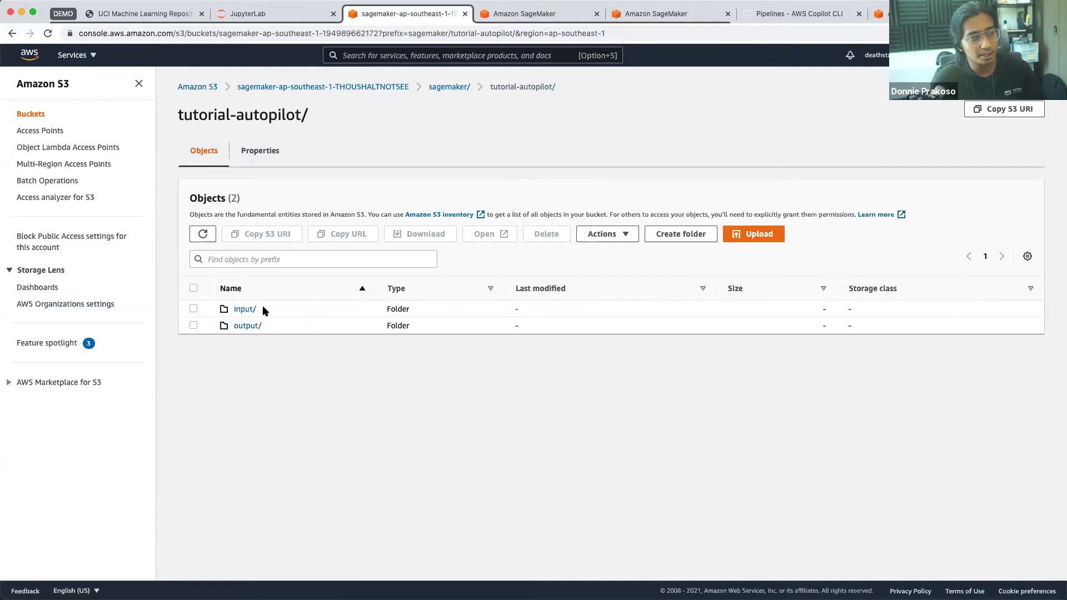
{"action": "left_click", "coordinate": [246, 326]}
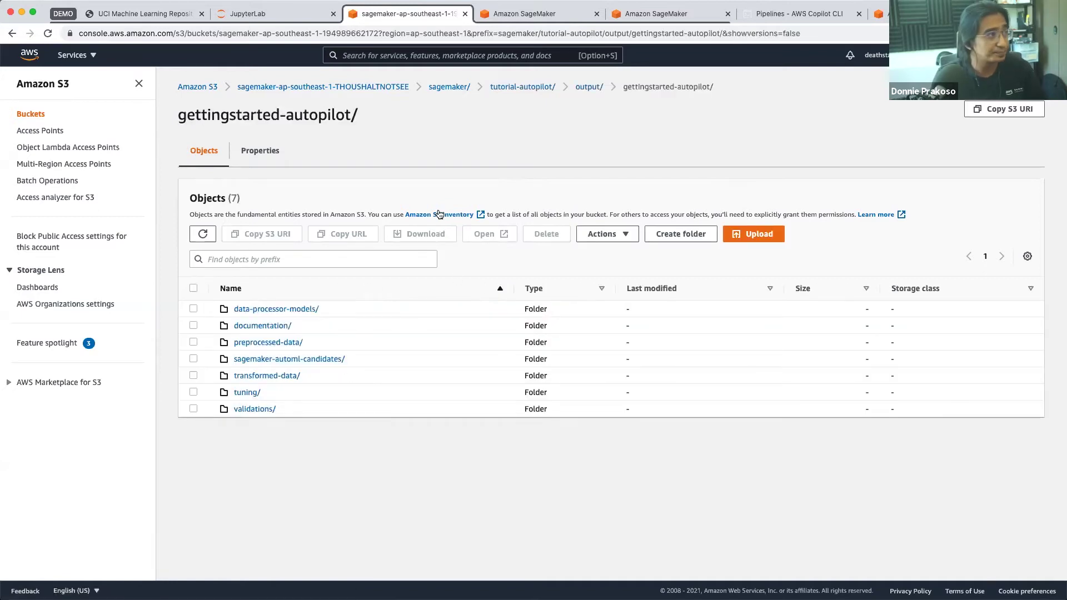
- Return to the SageMaker Studio notebook and revisit the cell that reads bank-additional-full.csv with pandas
{"action": "left_click", "coordinate": [285, 17]}
{"action": "scroll", "coordinate": [521, 246], "scroll_direction": "up", "scroll_amount": 10}
{"action": "scroll", "coordinate": [417, 236], "scroll_direction": "down", "scroll_amount": 4}
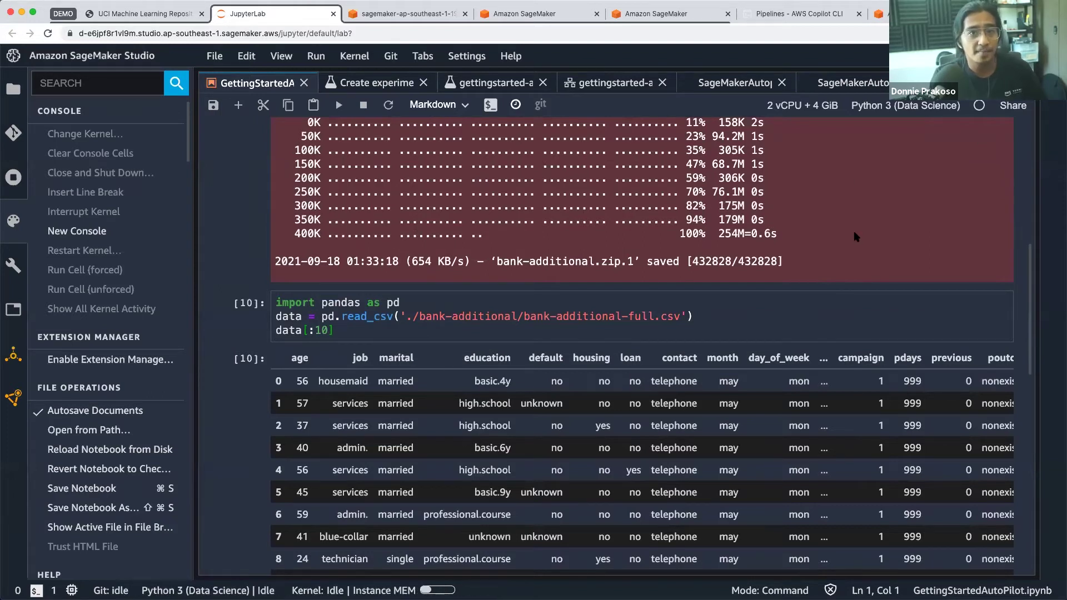
{"action": "left_click", "coordinate": [803, 299]}
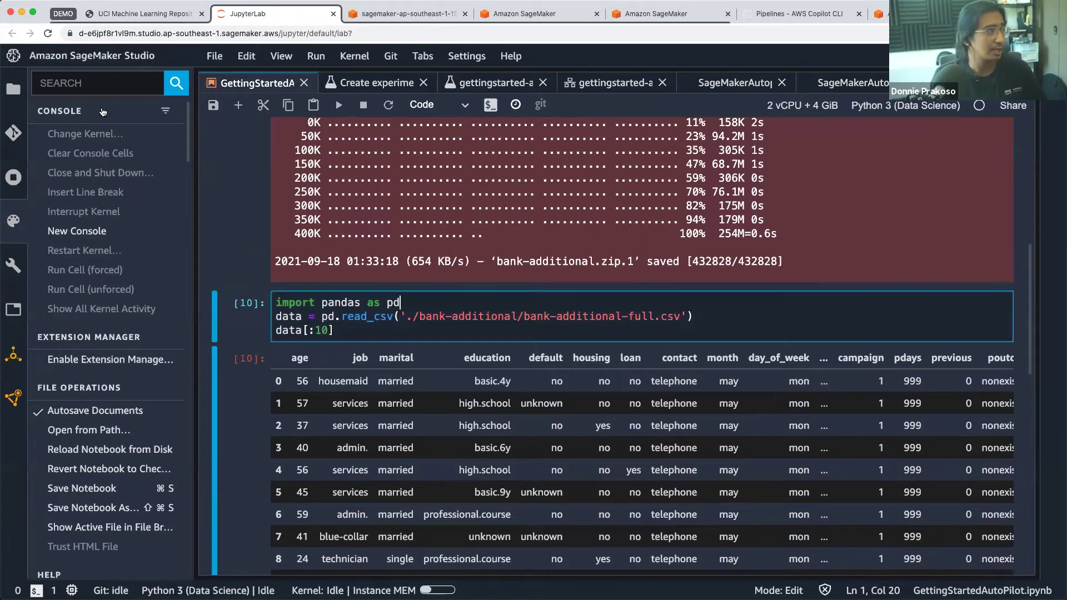
- Find the Experiment command in SageMaker Studio, open a new Autopilot experiment form and name the experiment test123
{"action": "left_click", "coordinate": [98, 82]}
{"action": "type", "text": "experime"}
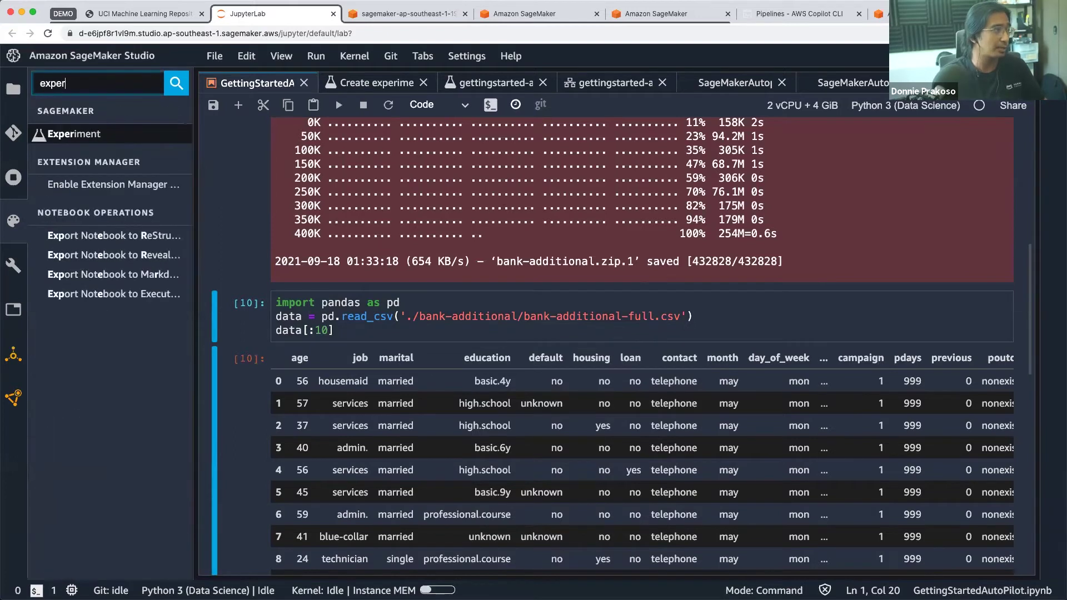
{"action": "left_click", "coordinate": [78, 137]}
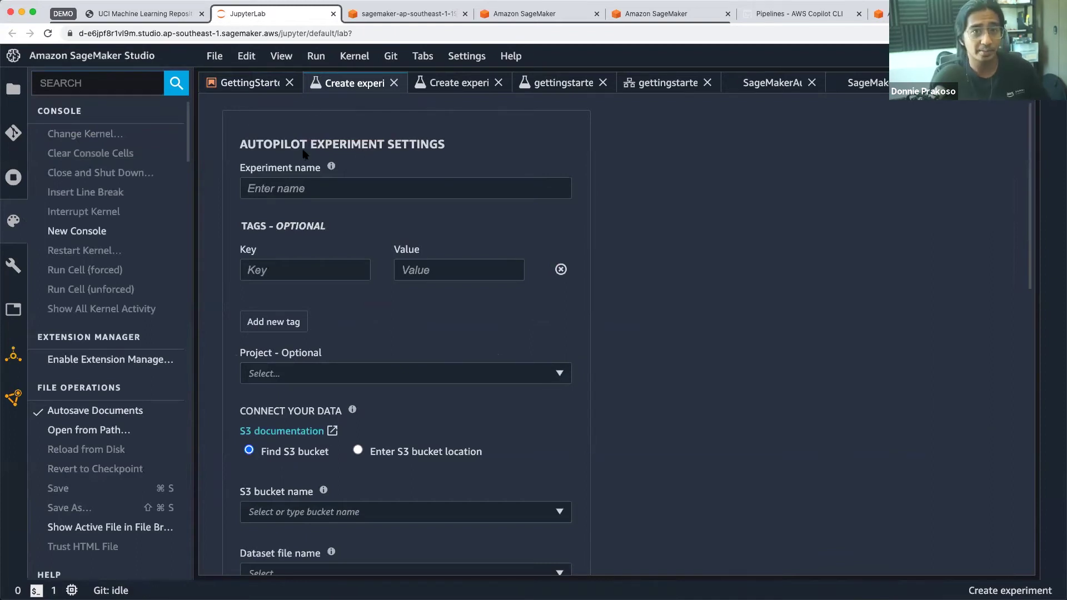
{"action": "left_click", "coordinate": [327, 190]}
{"action": "type", "text": "test123"}
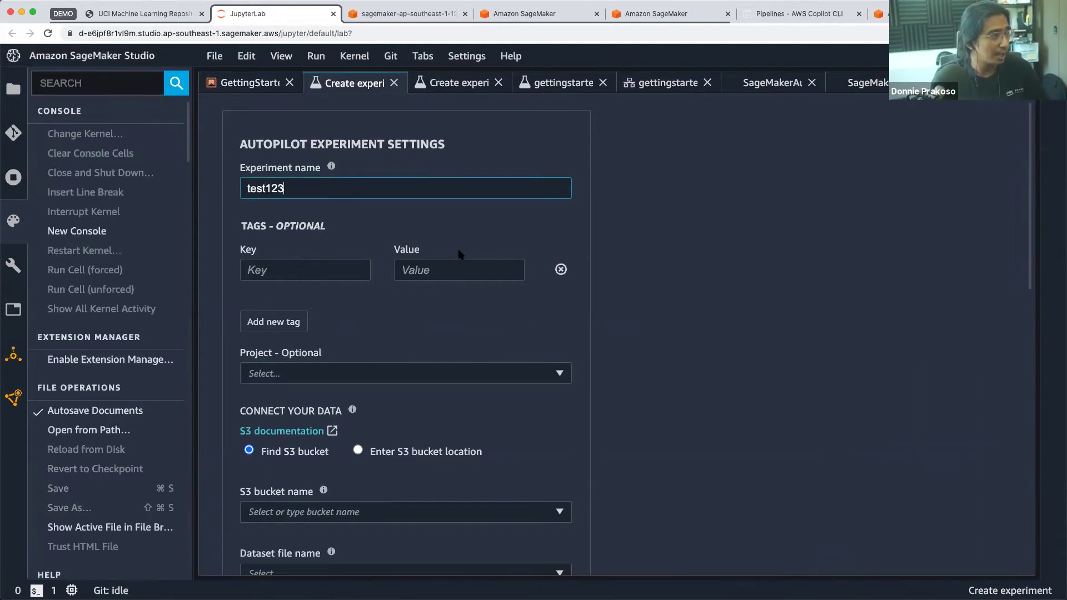
- Open bank-additional-full.csv in the tutorial-autopilot input folder in Amazon S3 and copy its S3 URI
{"action": "scroll", "coordinate": [460, 253], "scroll_direction": "down", "scroll_amount": 3}
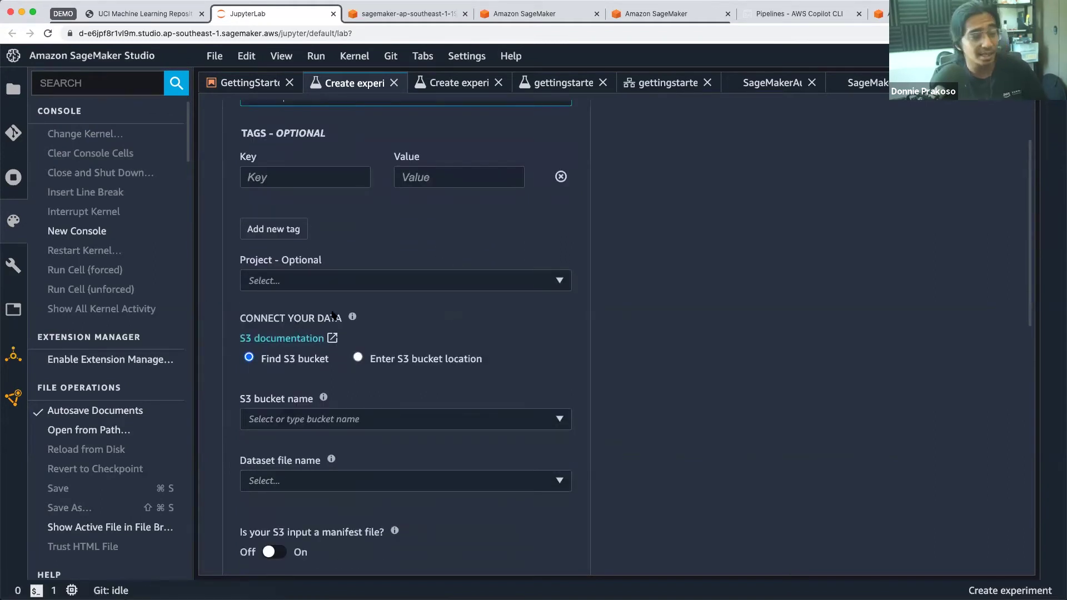
{"action": "left_click", "coordinate": [408, 14]}
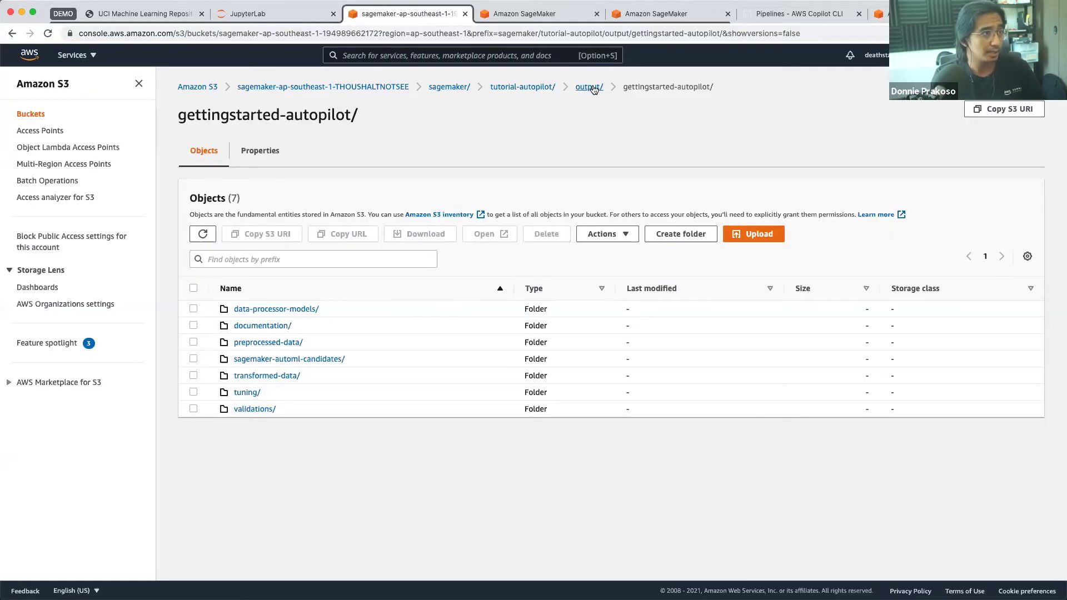
{"action": "left_click", "coordinate": [522, 86]}
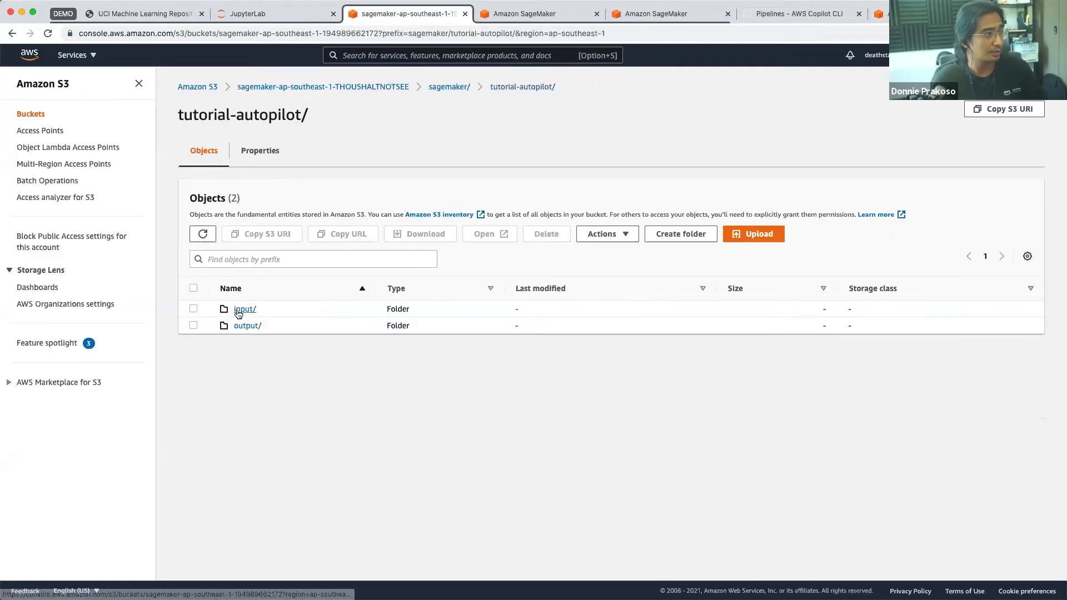
{"action": "left_click", "coordinate": [239, 311]}
{"action": "left_click", "coordinate": [261, 309]}
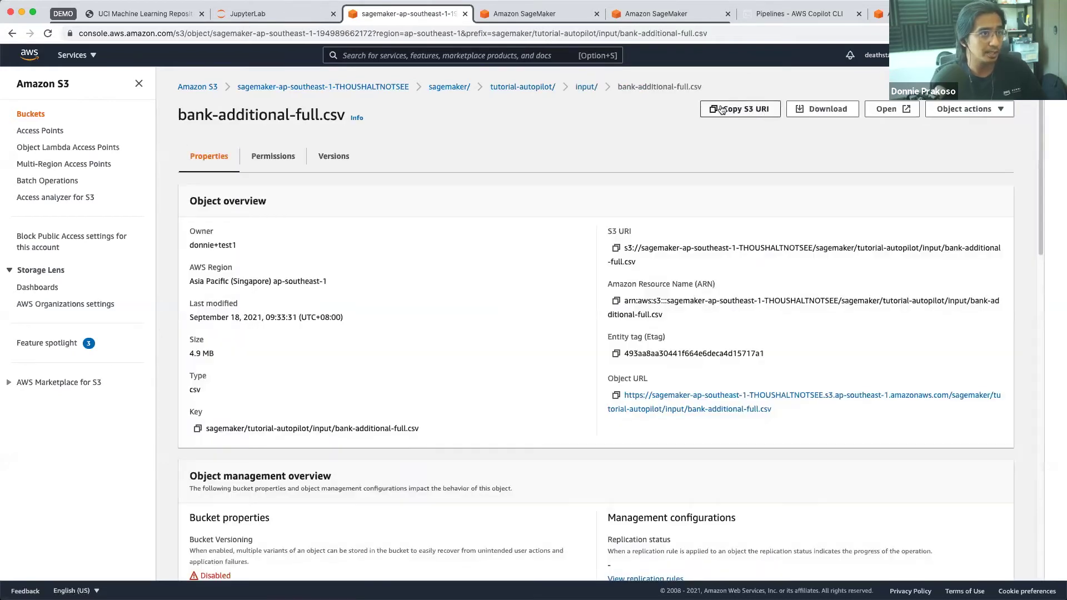
{"action": "left_click", "coordinate": [722, 109]}
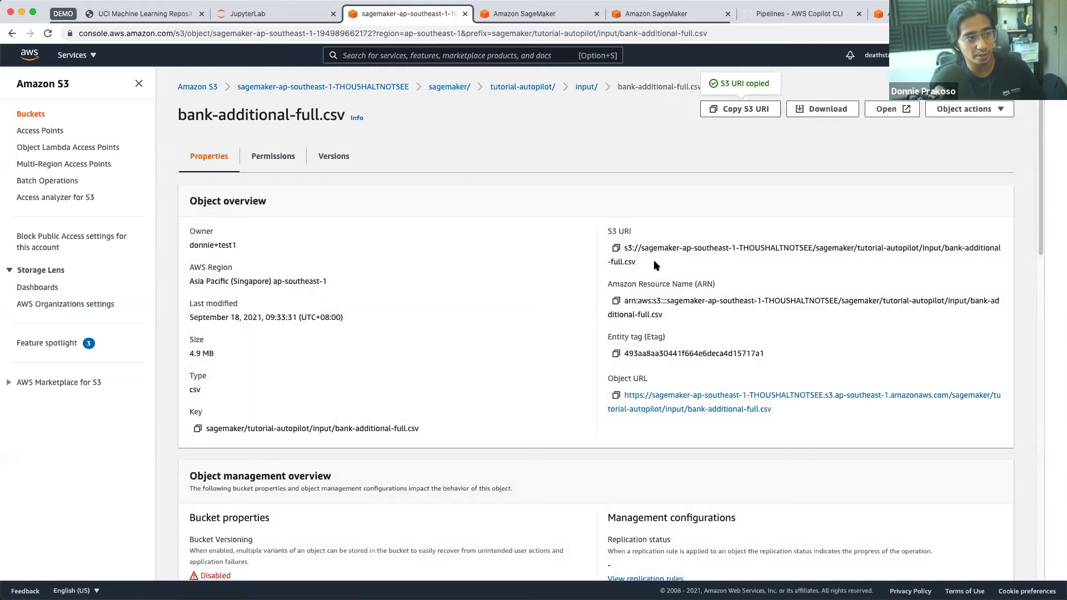
- In SageMaker Studio, switch the experiment's input data to an entered S3 bucket location and paste the copied dataset URI as its address
{"action": "left_click", "coordinate": [274, 16]}
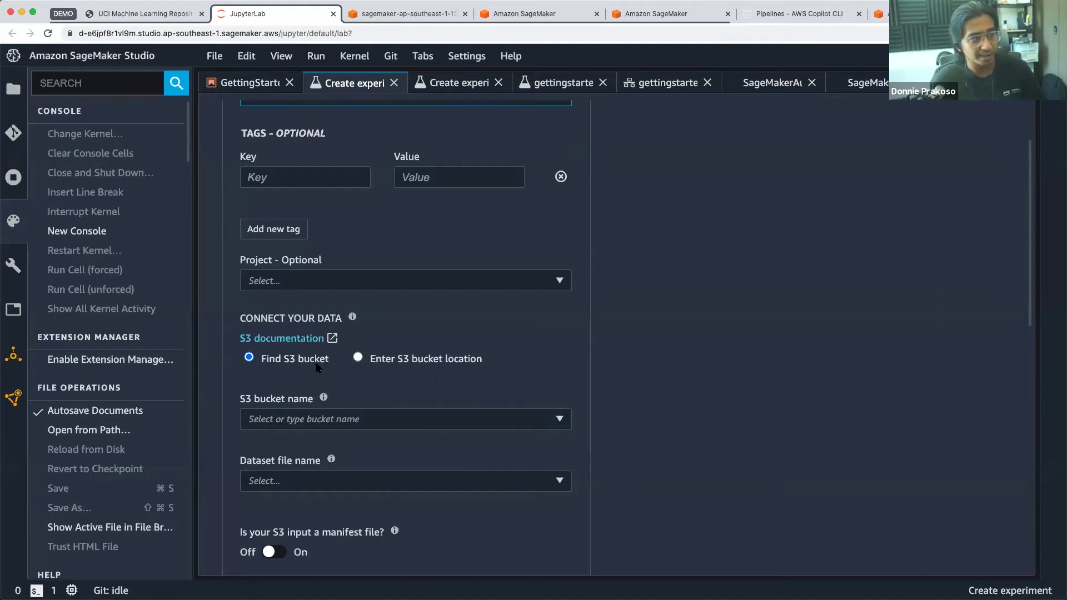
{"action": "left_click", "coordinate": [435, 366]}
{"action": "left_click", "coordinate": [380, 418]}
{"action": "key", "text": "super+v"}
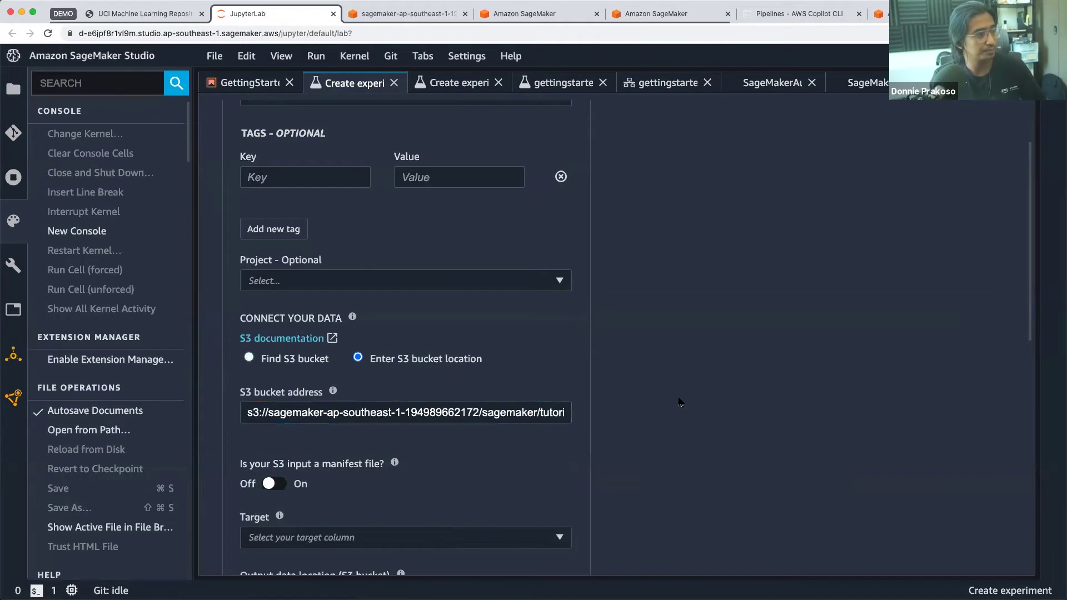
- Set the experiment's output data location to Enter S3 bucket location
{"action": "scroll", "coordinate": [670, 393], "scroll_direction": "down", "scroll_amount": 5}
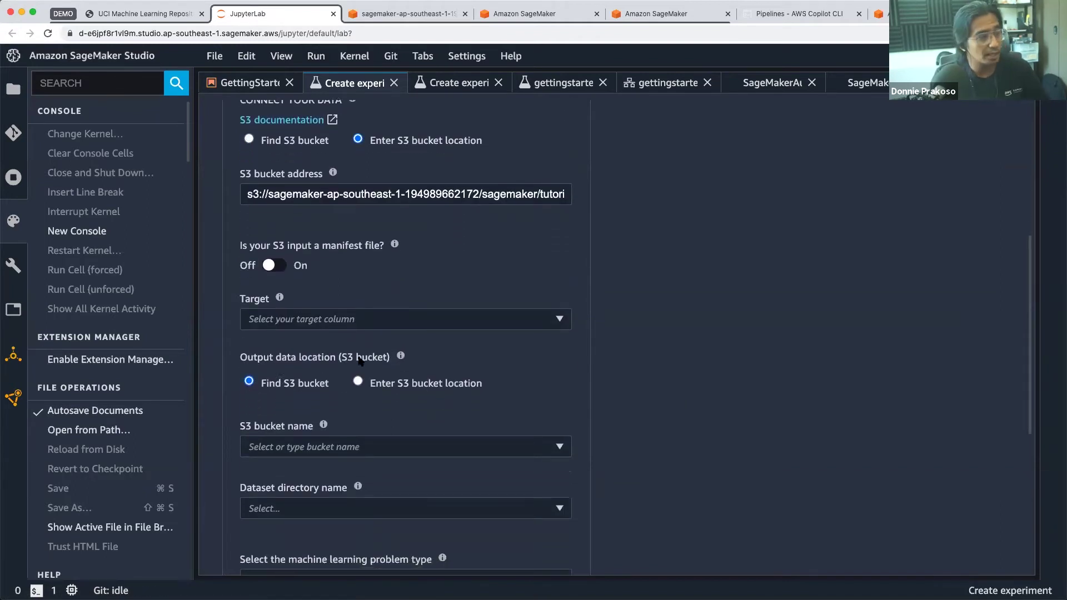
{"action": "scroll", "coordinate": [360, 361], "scroll_direction": "down", "scroll_amount": 1}
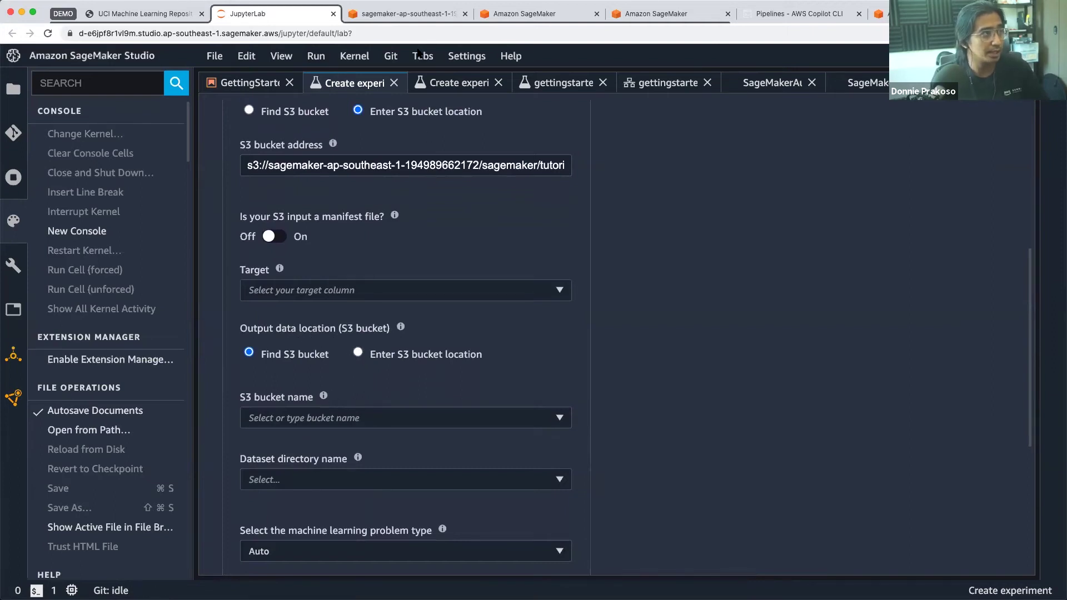
{"action": "scroll", "coordinate": [451, 371], "scroll_direction": "up", "scroll_amount": 1}
{"action": "scroll", "coordinate": [417, 326], "scroll_direction": "up", "scroll_amount": 1}
{"action": "scroll", "coordinate": [424, 338], "scroll_direction": "down", "scroll_amount": 4}
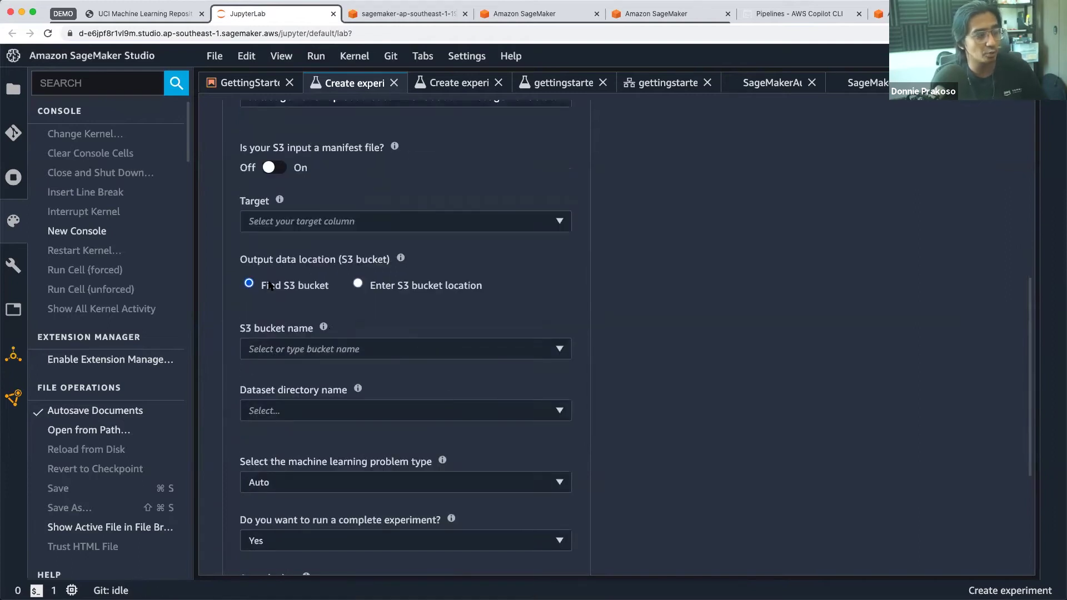
{"action": "left_click", "coordinate": [290, 351]}
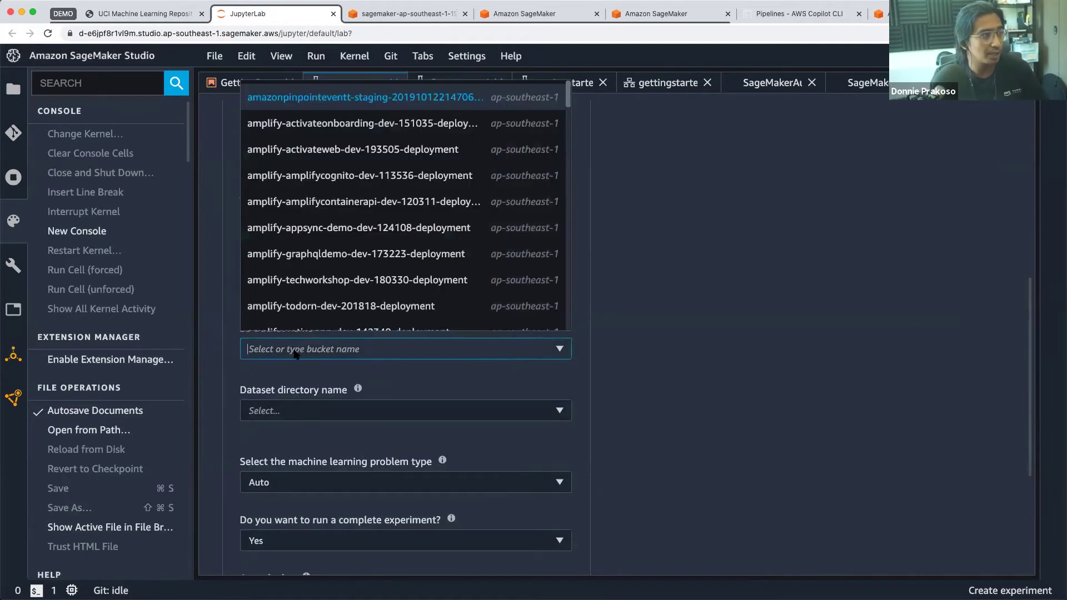
{"action": "left_click", "coordinate": [421, 380]}
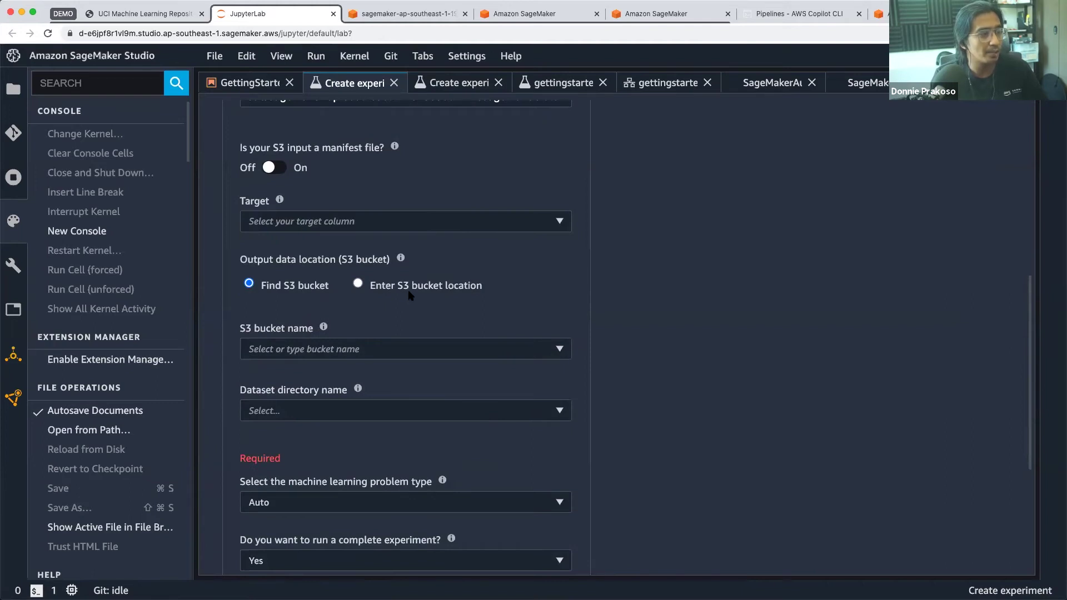
{"action": "left_click", "coordinate": [358, 285]}
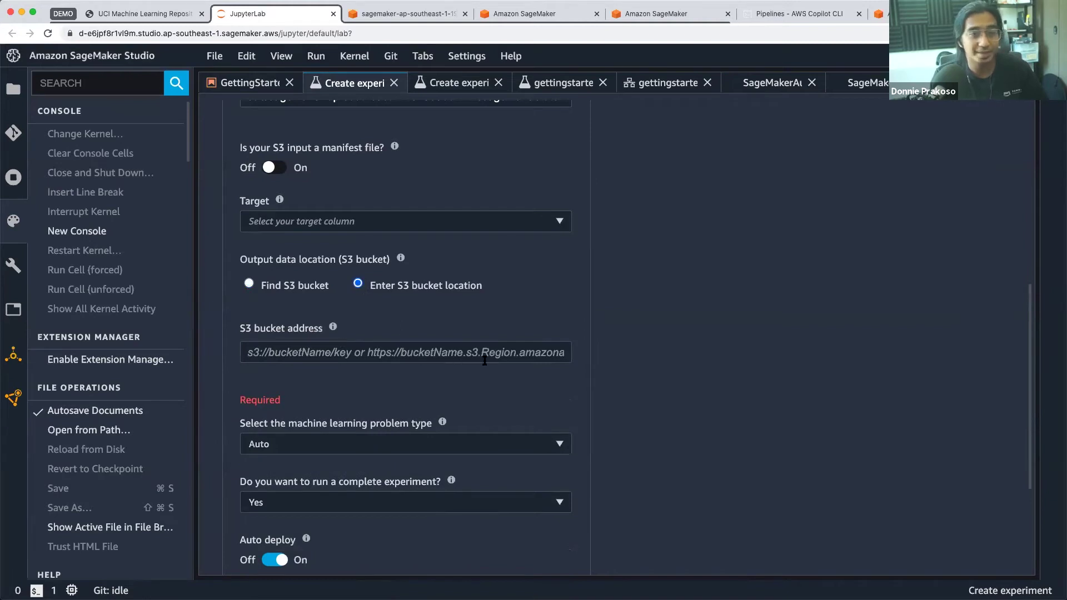
- Review the machine learning problem type options and the complete-experiment and auto deploy settings in the experiment form
{"action": "scroll", "coordinate": [614, 357], "scroll_direction": "down", "scroll_amount": 1}
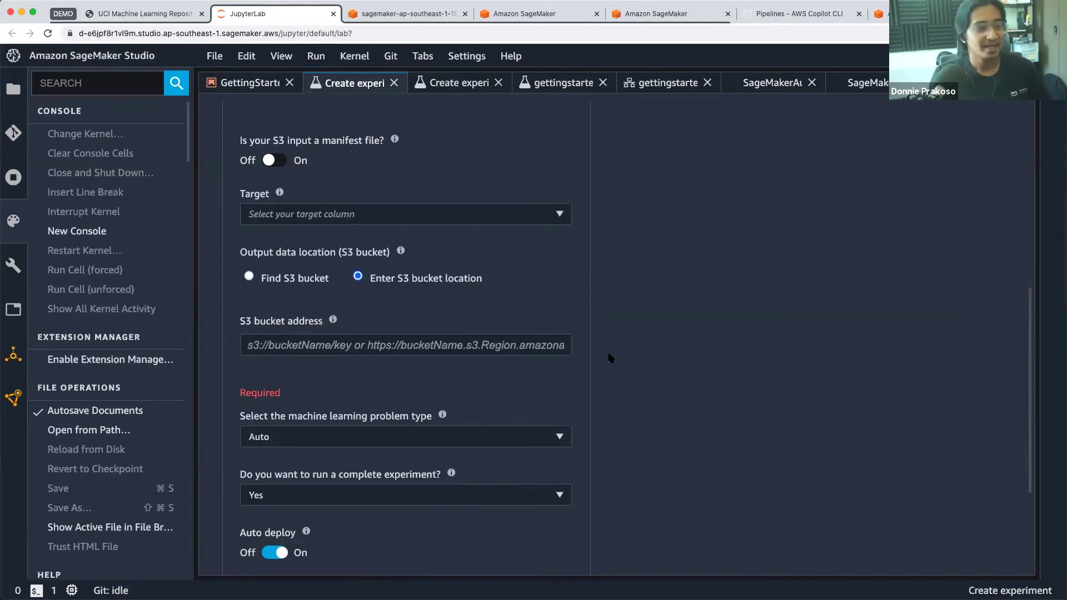
{"action": "scroll", "coordinate": [612, 356], "scroll_direction": "down", "scroll_amount": 4}
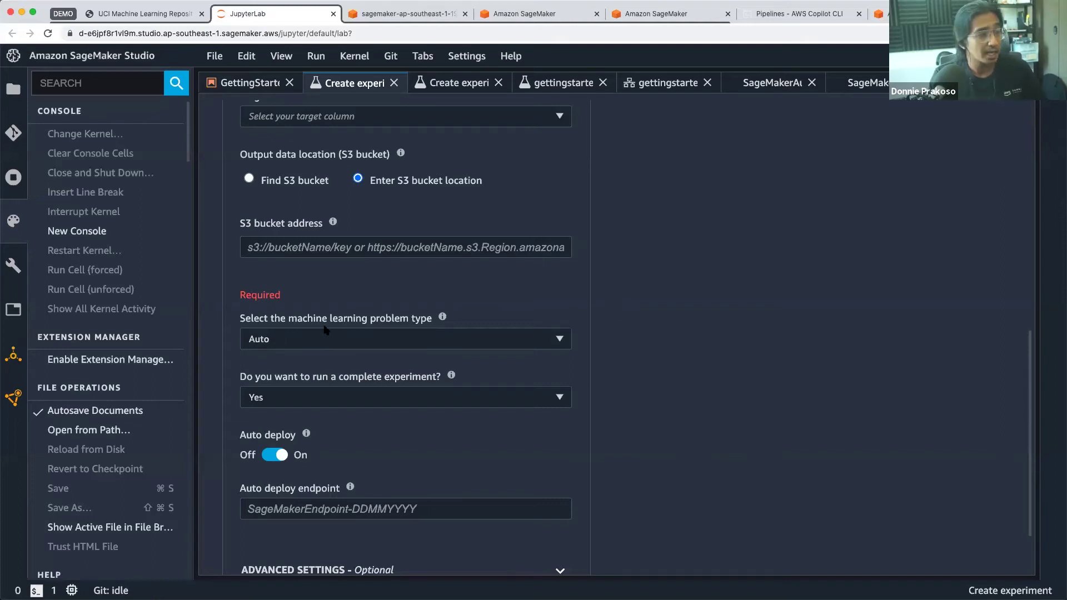
{"action": "left_click", "coordinate": [378, 338]}
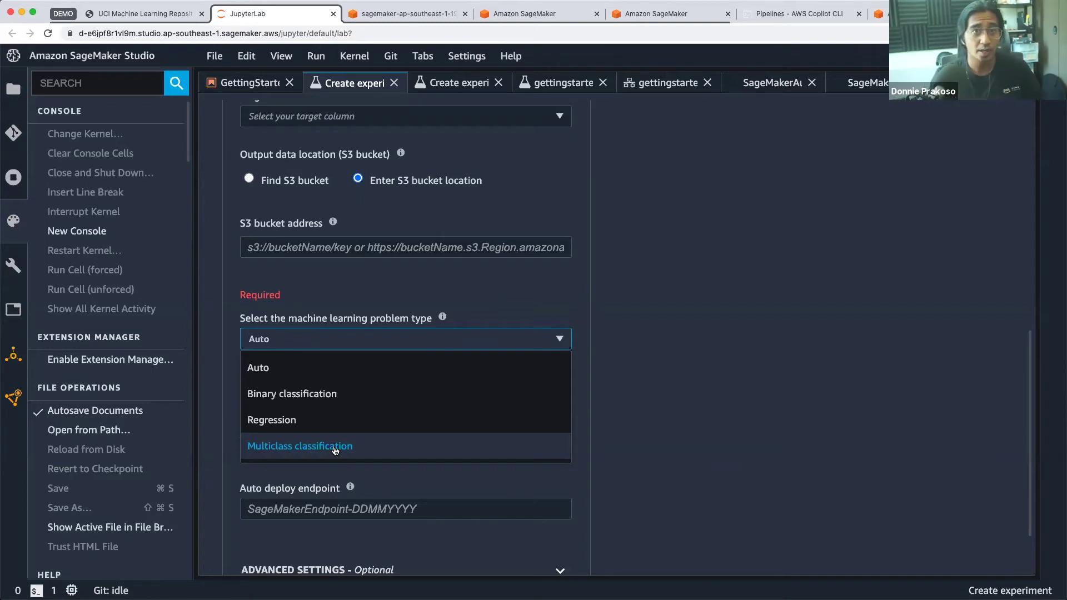
{"action": "left_click", "coordinate": [593, 450]}
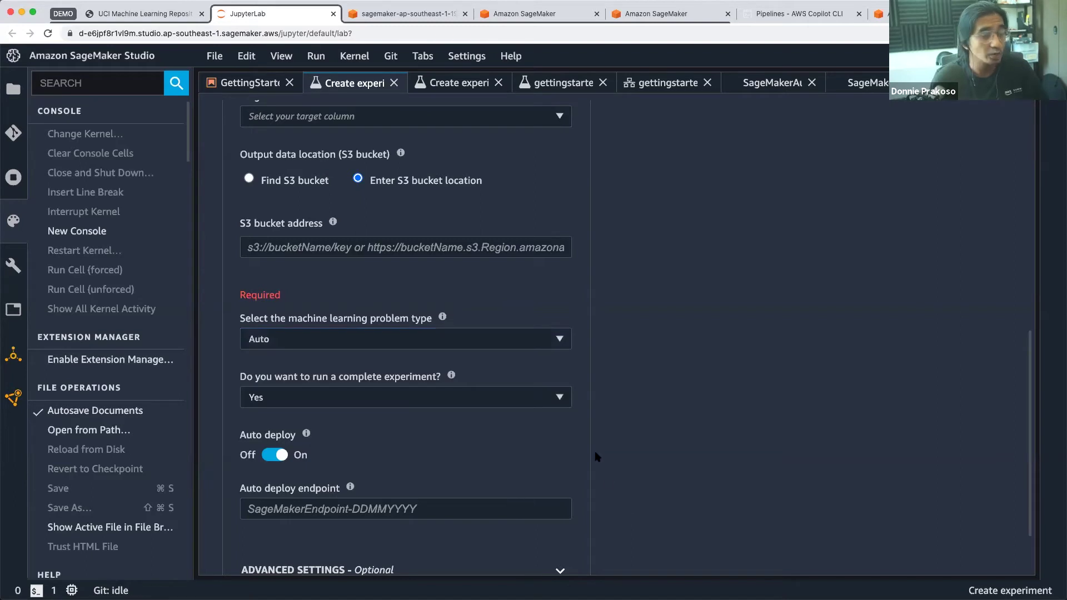
{"action": "scroll", "coordinate": [550, 445], "scroll_direction": "down", "scroll_amount": 3}
{"action": "left_click", "coordinate": [512, 431]}
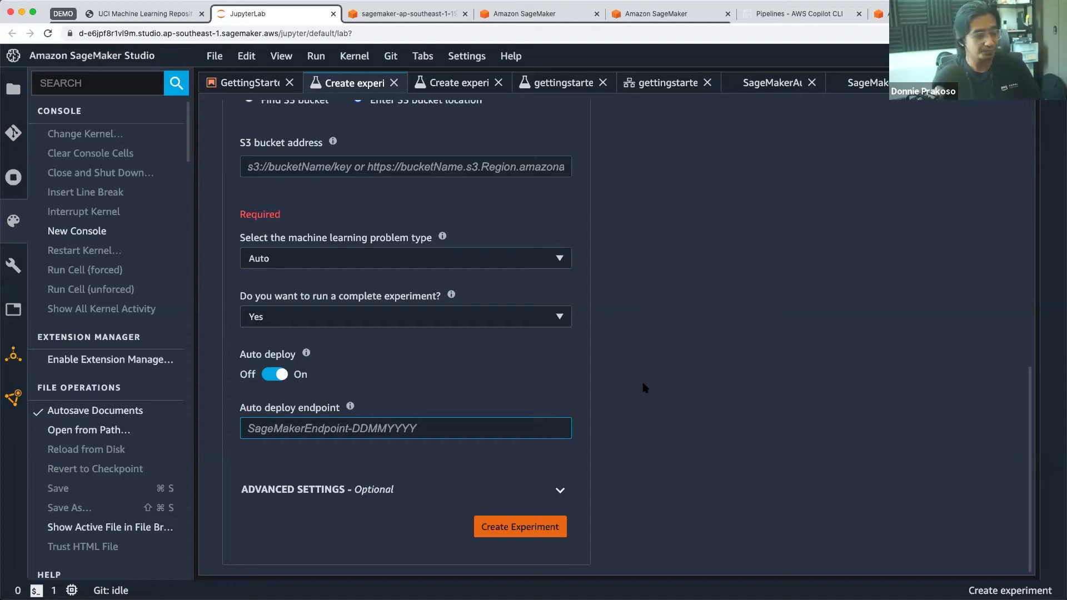
{"action": "left_click", "coordinate": [727, 203]}
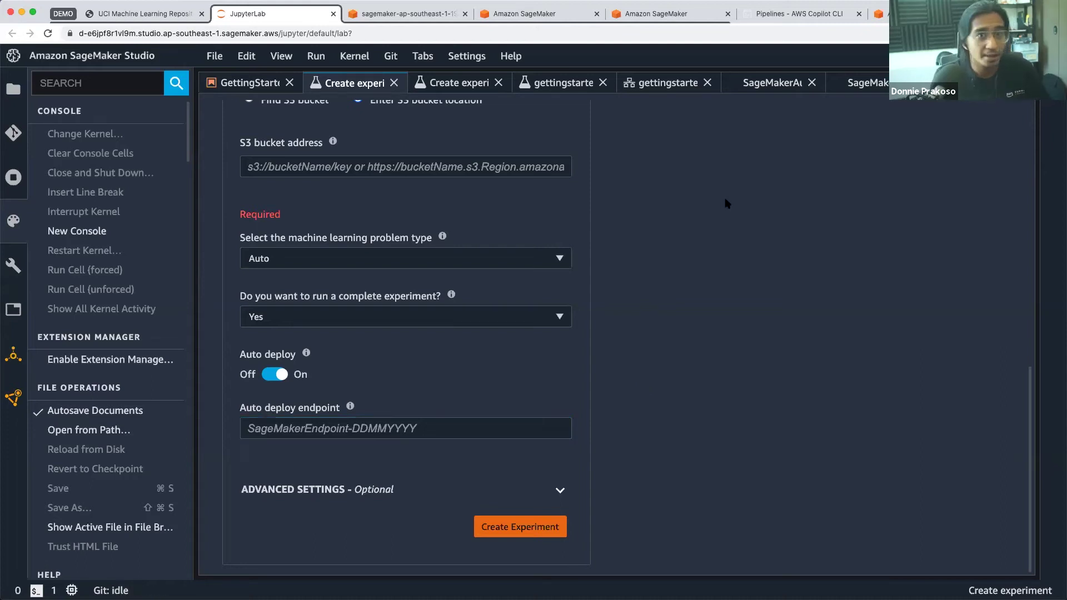
- Examine the gettingstarted-autopilot experiment's trials, their F1_binary objective scores and the detected problem type
{"action": "left_click", "coordinate": [573, 85]}
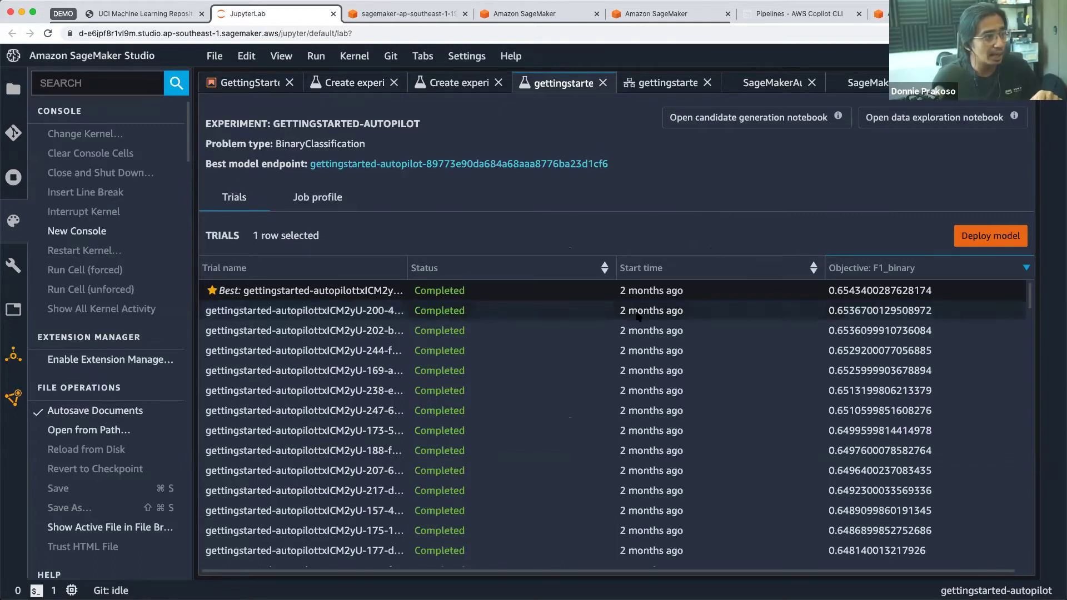
{"action": "scroll", "coordinate": [638, 316], "scroll_direction": "down", "scroll_amount": 20}
{"action": "scroll", "coordinate": [623, 302], "scroll_direction": "down", "scroll_amount": 2}
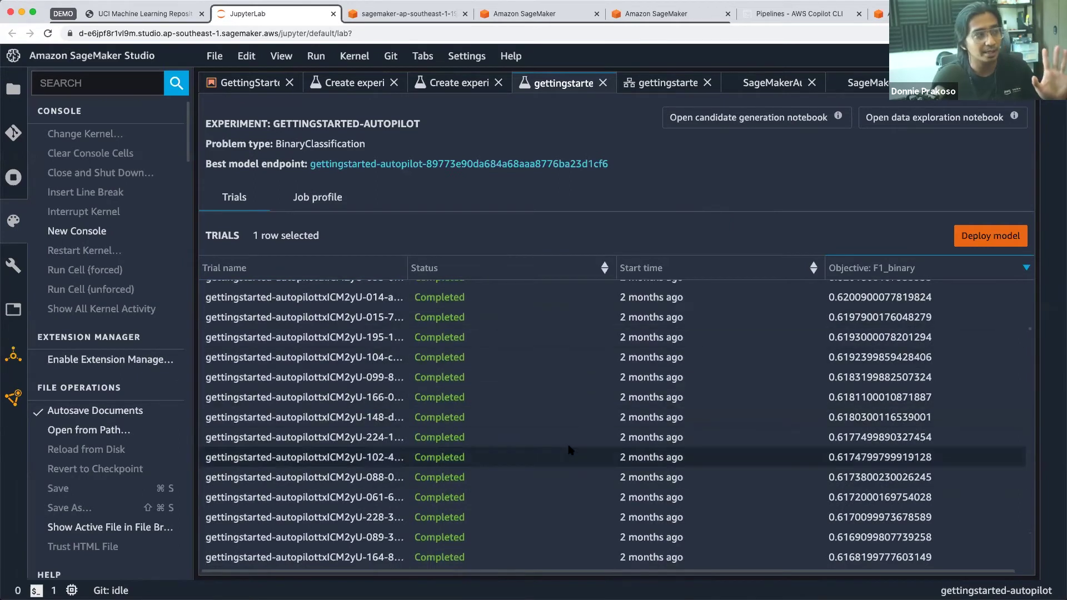
{"action": "scroll", "coordinate": [567, 451], "scroll_direction": "down", "scroll_amount": 15}
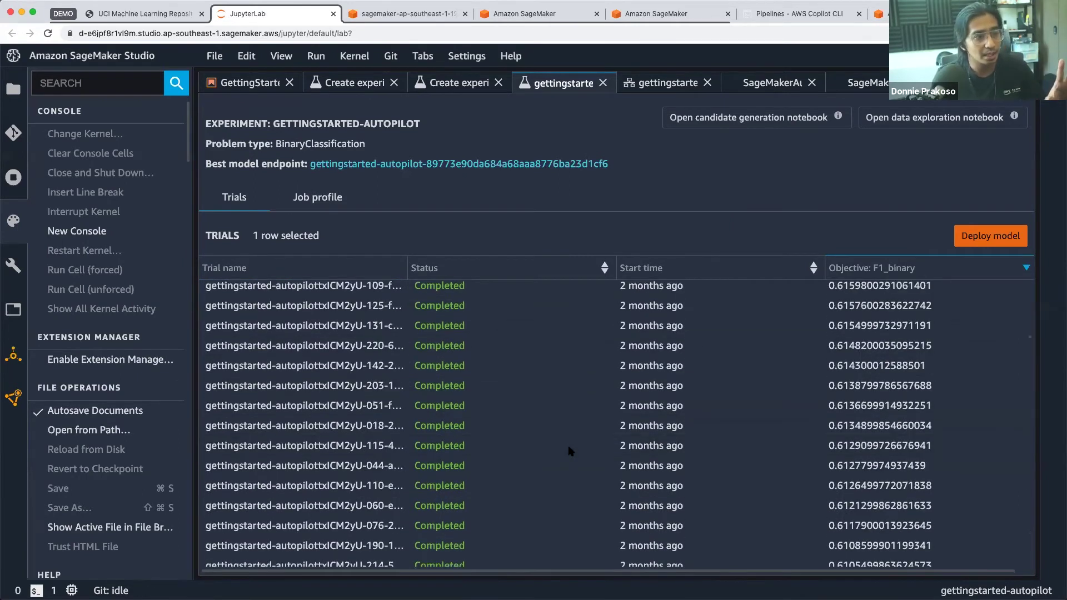
{"action": "scroll", "coordinate": [561, 458], "scroll_direction": "down", "scroll_amount": 10}
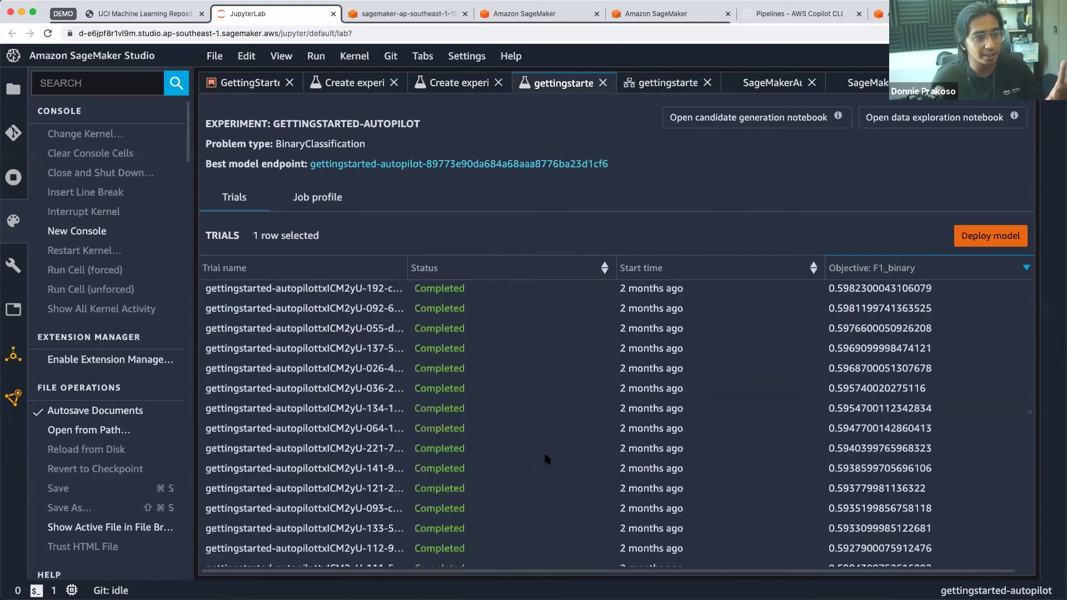
{"action": "scroll", "coordinate": [546, 455], "scroll_direction": "up", "scroll_amount": 10}
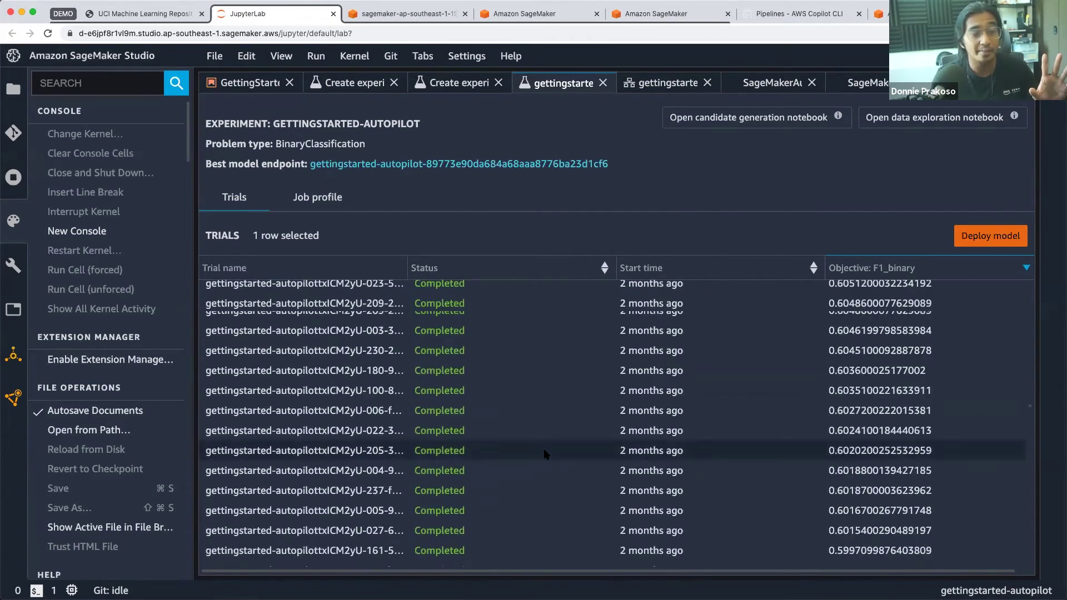
{"action": "scroll", "coordinate": [546, 455], "scroll_direction": "up", "scroll_amount": 10}
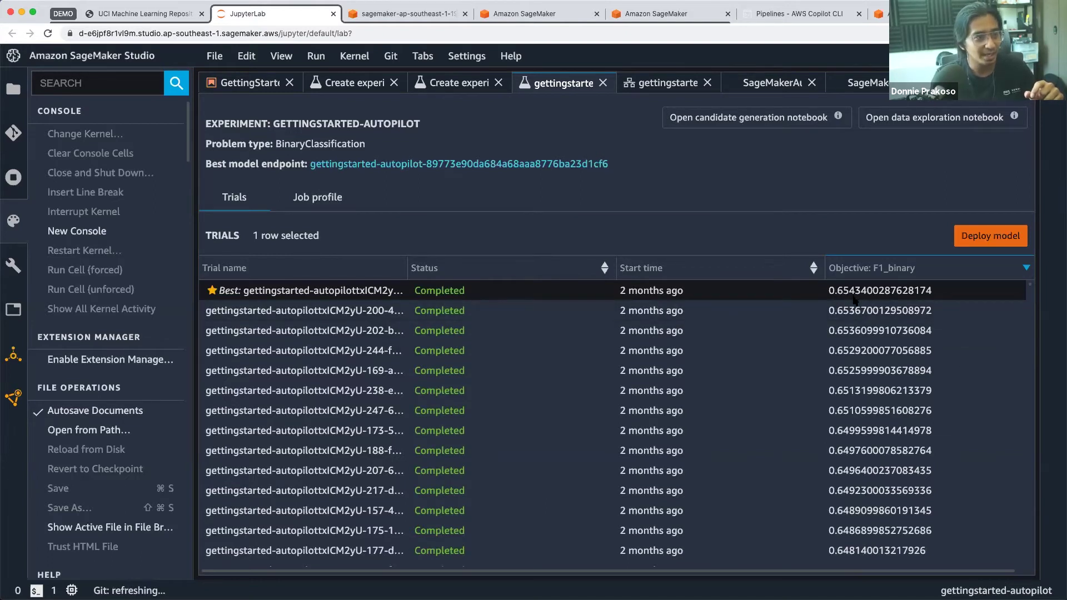
{"action": "triple_click", "coordinate": [347, 147]}
{"action": "left_click", "coordinate": [450, 144]}
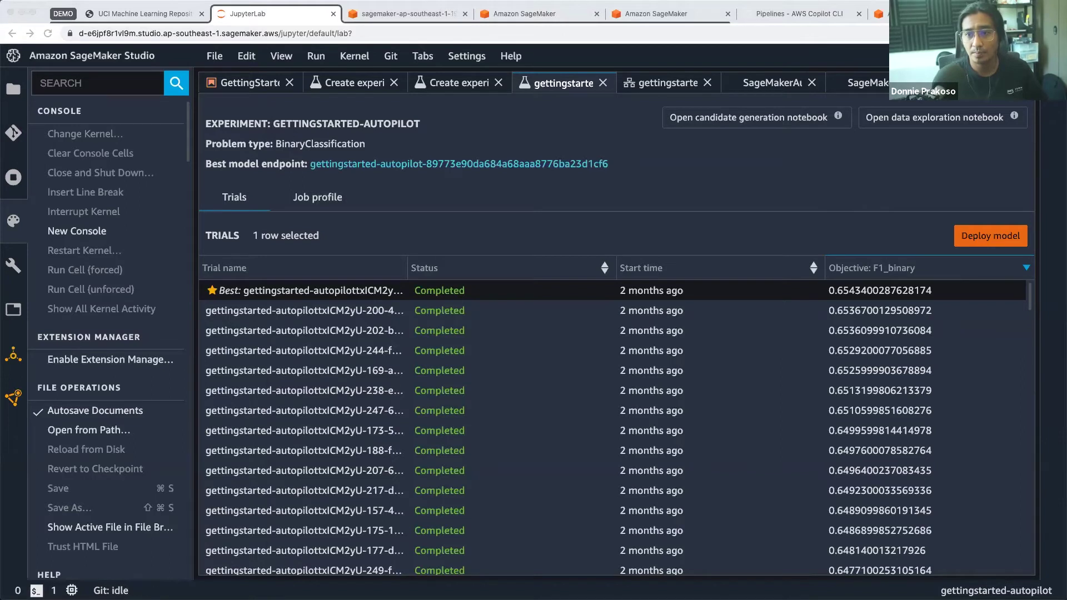
- Check the deployed endpoint's AWS settings, and open the data exploration notebook from the gettingstarted-autopilot experiment
{"action": "left_click", "coordinate": [654, 86]}
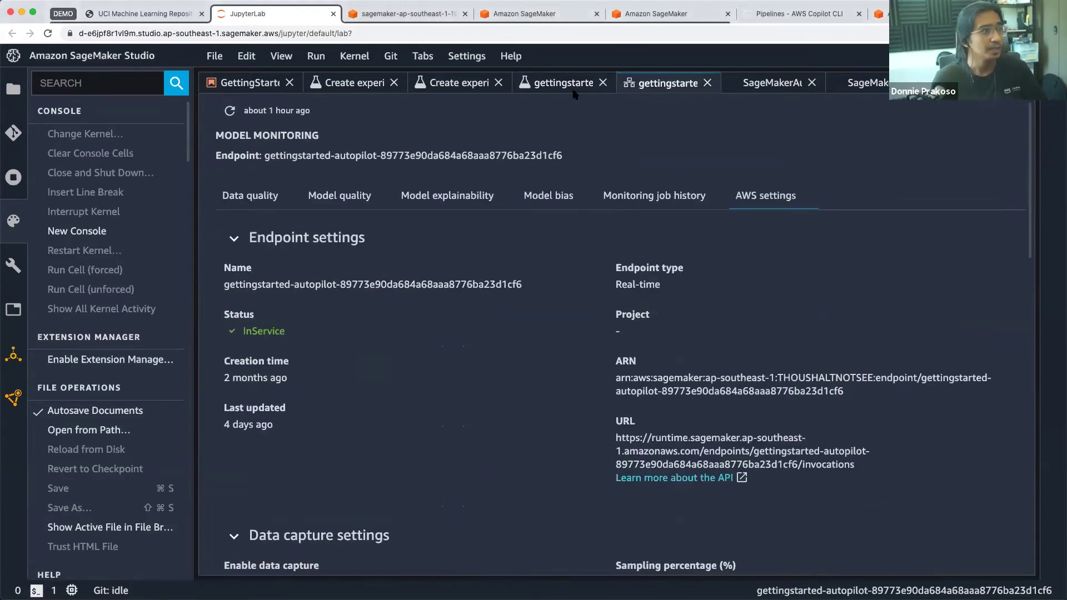
{"action": "left_click", "coordinate": [575, 93]}
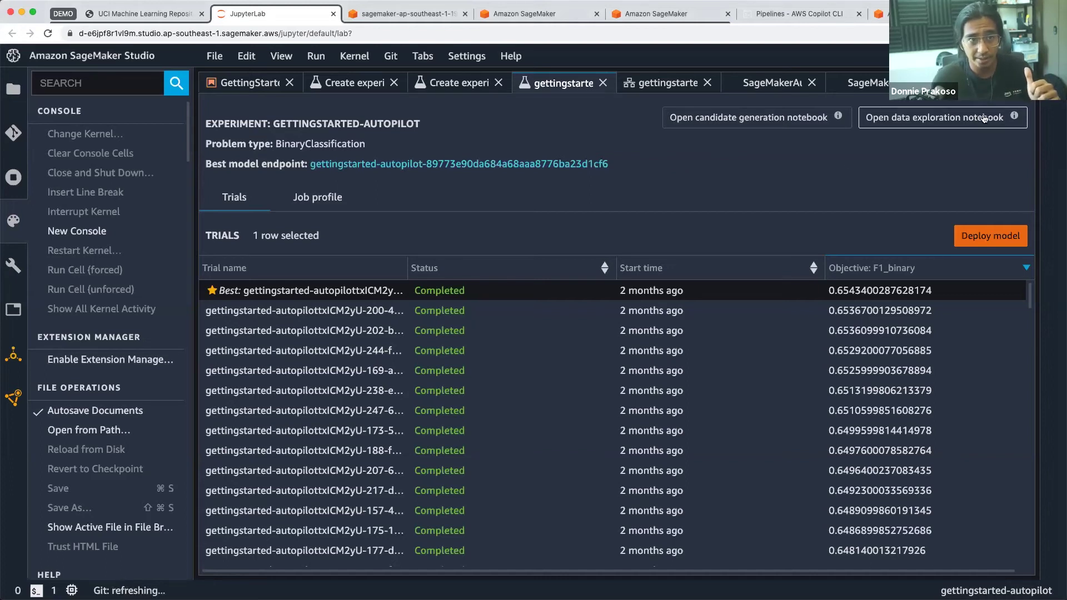
{"action": "mouse_move", "coordinate": [1014, 116]}
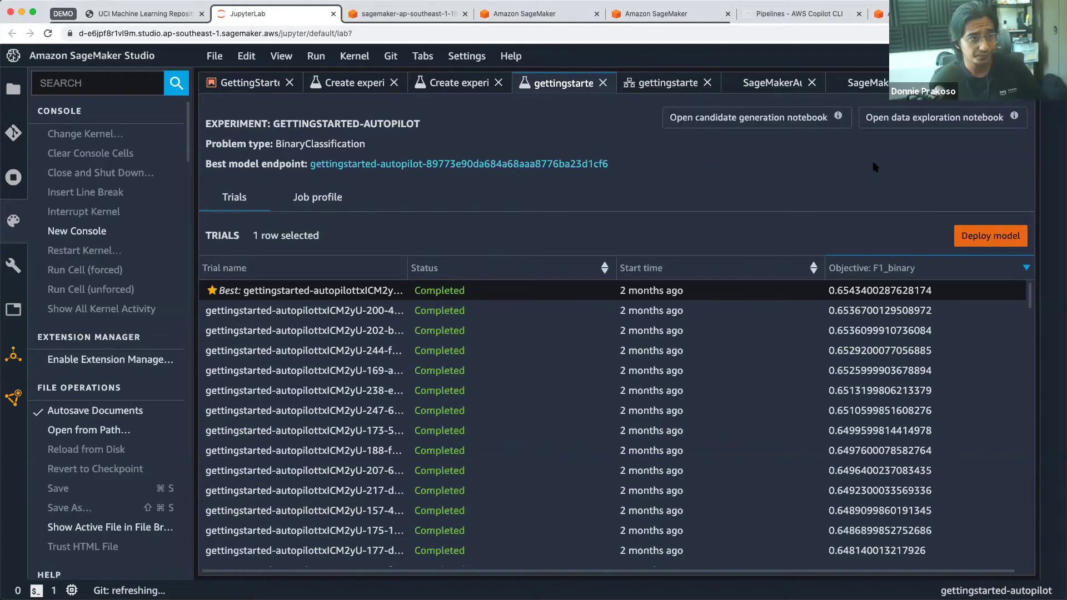
{"action": "left_click", "coordinate": [910, 117]}
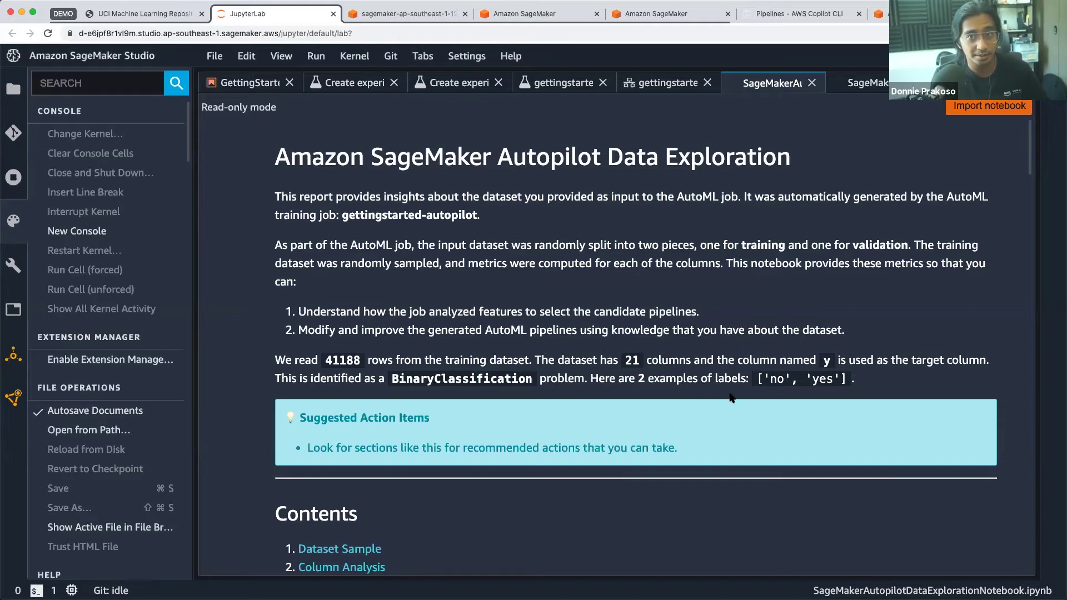
- Read the Dataset Sample, Column Analysis and Percent of Missing Values sections of the Autopilot data exploration notebook
{"action": "scroll", "coordinate": [588, 439], "scroll_direction": "down", "scroll_amount": 5}
{"action": "scroll", "coordinate": [589, 440], "scroll_direction": "down", "scroll_amount": 5}
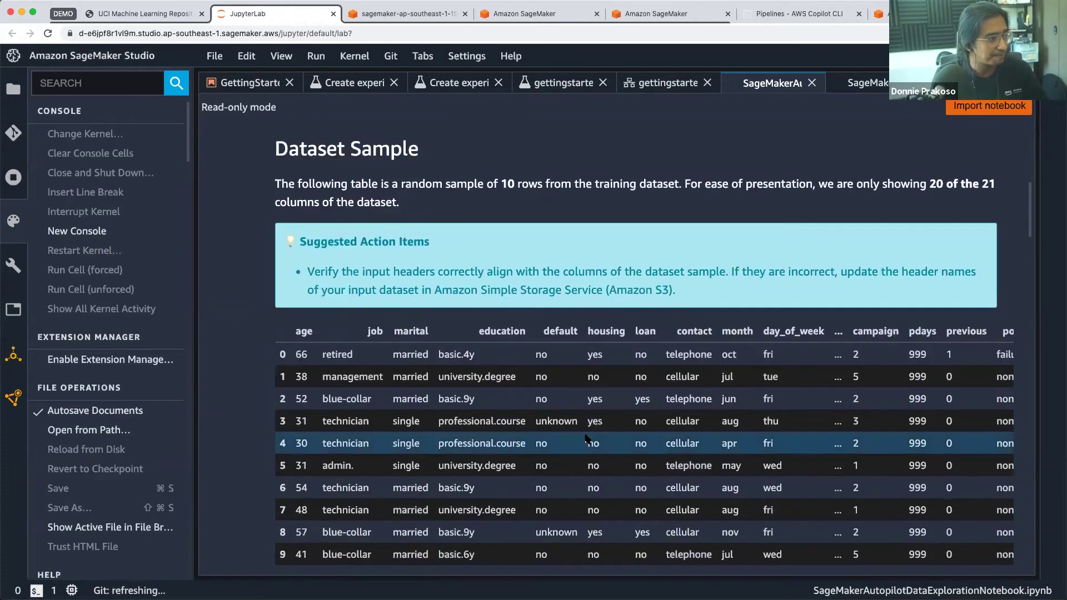
{"action": "scroll", "coordinate": [594, 433], "scroll_direction": "down", "scroll_amount": 4}
{"action": "scroll", "coordinate": [423, 271], "scroll_direction": "up", "scroll_amount": 3}
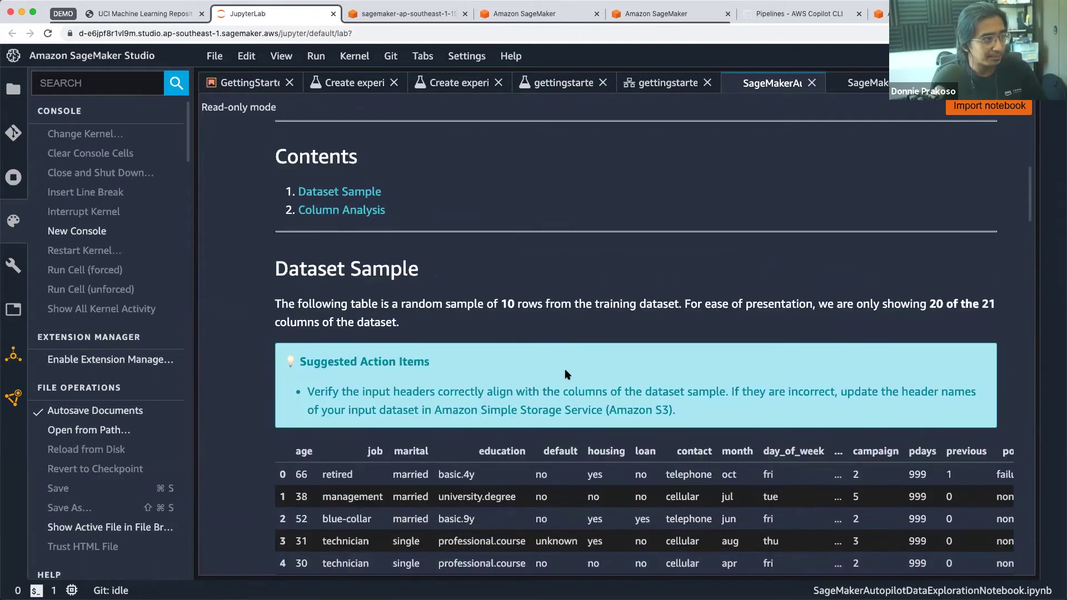
{"action": "scroll", "coordinate": [562, 378], "scroll_direction": "down", "scroll_amount": 8}
{"action": "scroll", "coordinate": [562, 378], "scroll_direction": "down", "scroll_amount": 8}
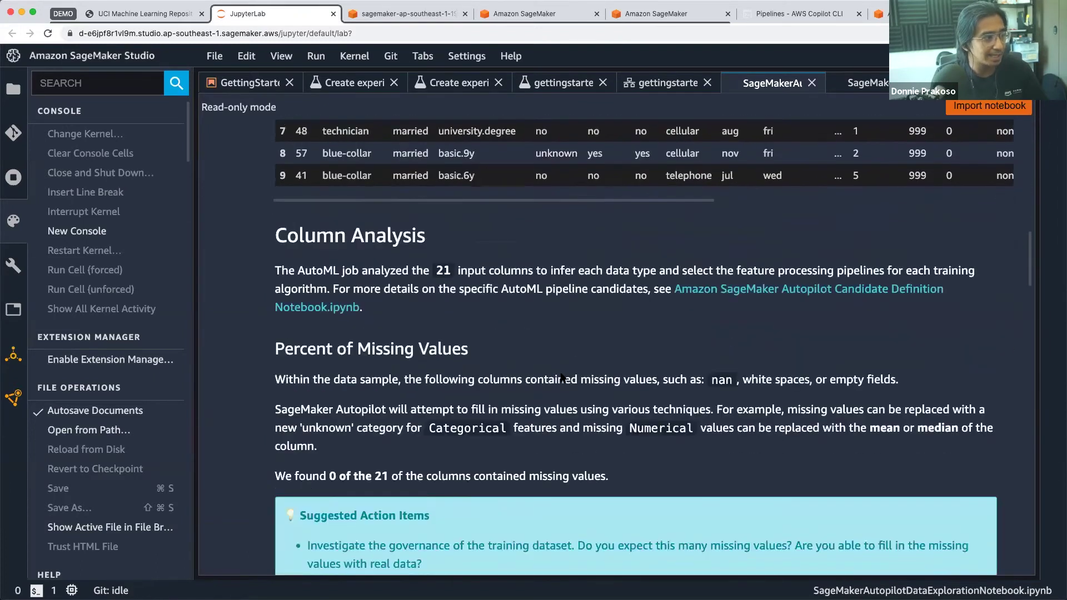
{"action": "scroll", "coordinate": [562, 378], "scroll_direction": "up", "scroll_amount": 3}
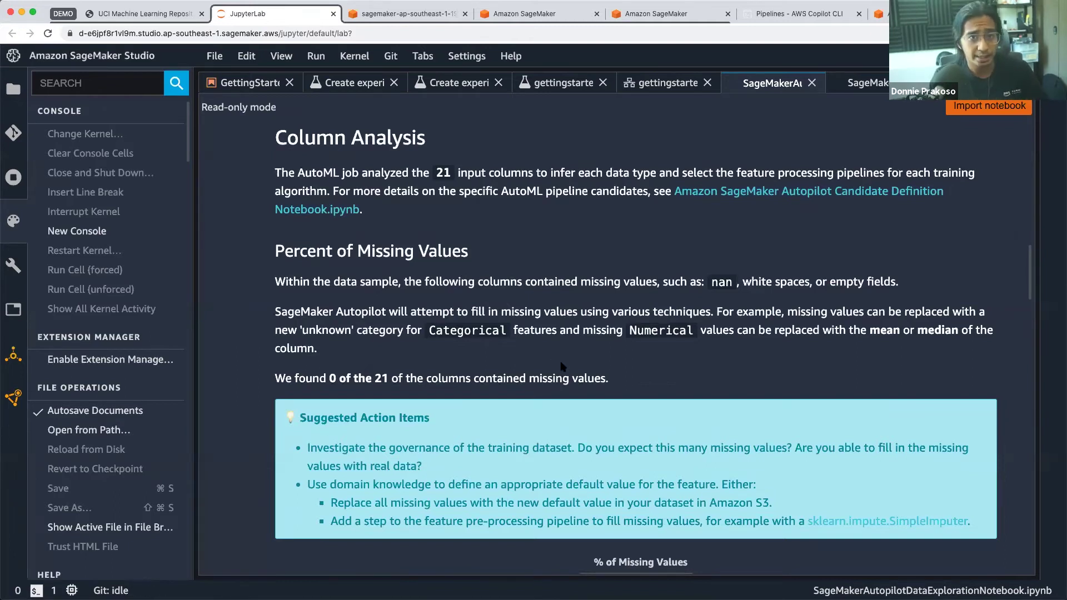
{"action": "scroll", "coordinate": [499, 354], "scroll_direction": "up", "scroll_amount": 1}
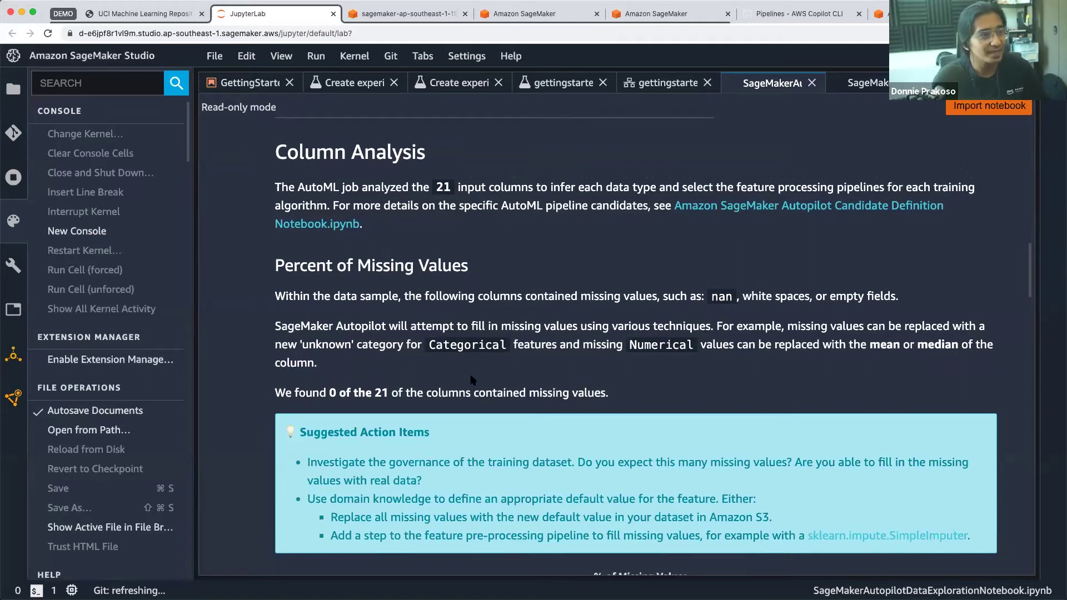
- Examine the Column Analysis, unique-value table and Descriptive Statistics sections of the data exploration notebook, and return to its introduction
{"action": "scroll", "coordinate": [499, 355], "scroll_direction": "up", "scroll_amount": 8}
{"action": "scroll", "coordinate": [470, 370], "scroll_direction": "down", "scroll_amount": 3}
{"action": "scroll", "coordinate": [469, 370], "scroll_direction": "down", "scroll_amount": 7}
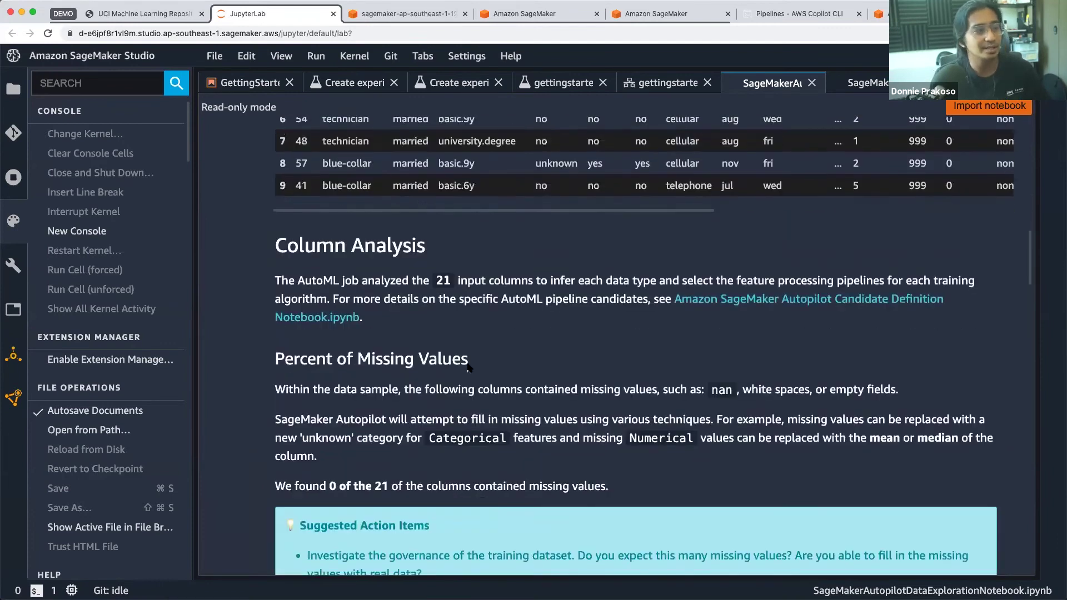
{"action": "scroll", "coordinate": [452, 303], "scroll_direction": "down", "scroll_amount": 2}
{"action": "scroll", "coordinate": [461, 304], "scroll_direction": "up", "scroll_amount": 1}
{"action": "scroll", "coordinate": [478, 306], "scroll_direction": "down", "scroll_amount": 12}
{"action": "scroll", "coordinate": [501, 307], "scroll_direction": "down", "scroll_amount": 10}
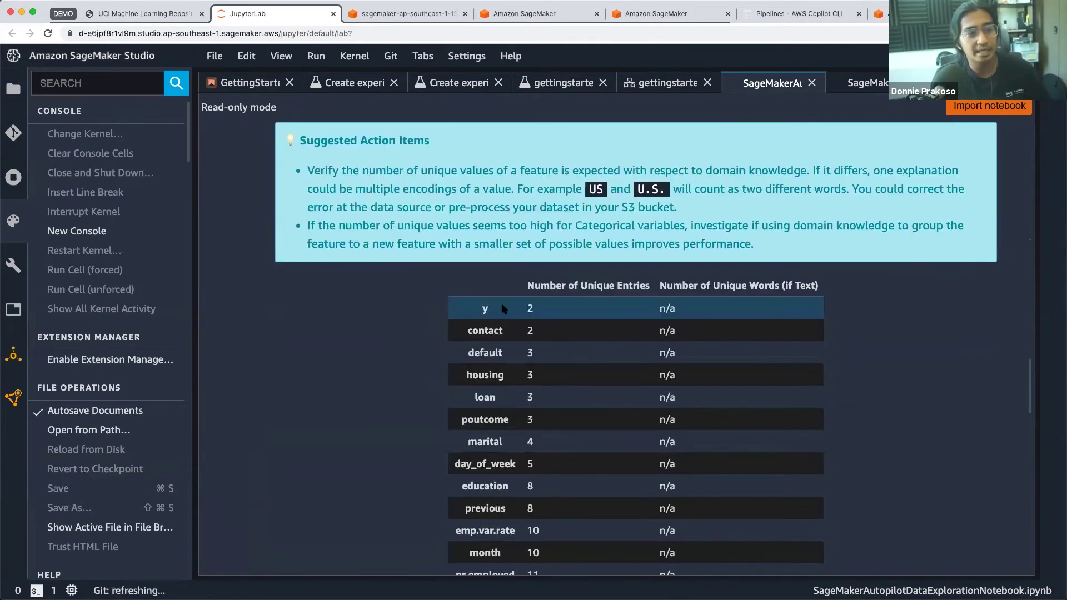
{"action": "scroll", "coordinate": [501, 310], "scroll_direction": "down", "scroll_amount": 3}
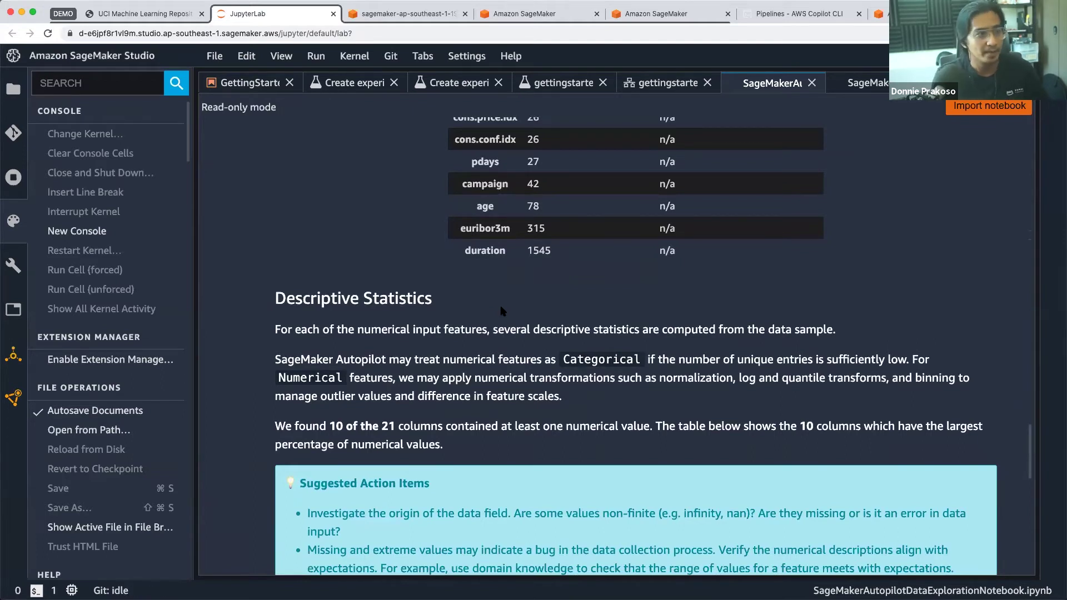
{"action": "scroll", "coordinate": [501, 309], "scroll_direction": "up", "scroll_amount": 20}
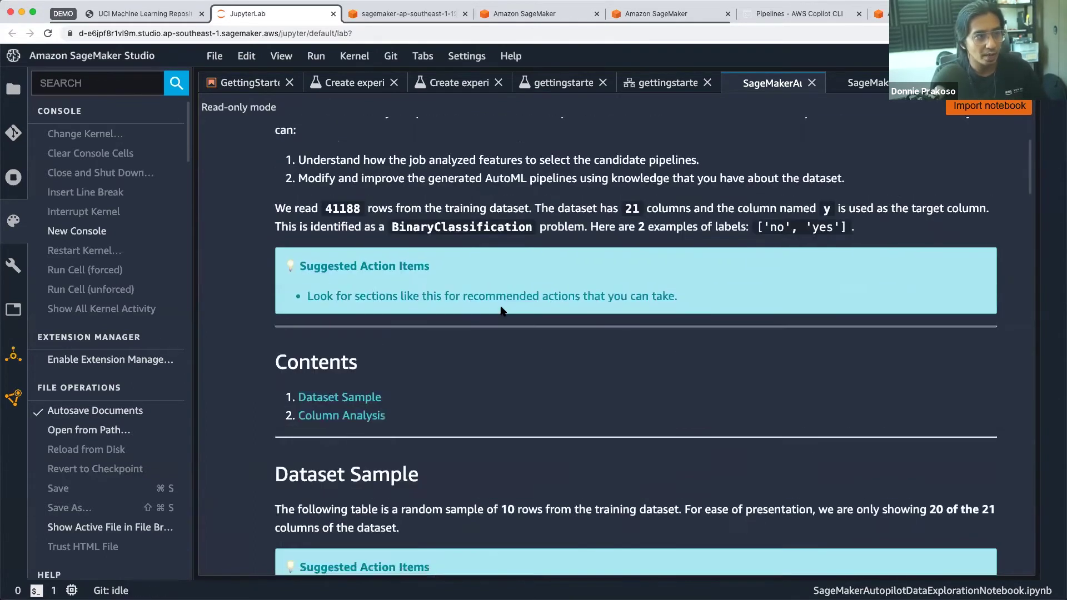
{"action": "scroll", "coordinate": [501, 310], "scroll_direction": "up", "scroll_amount": 5}
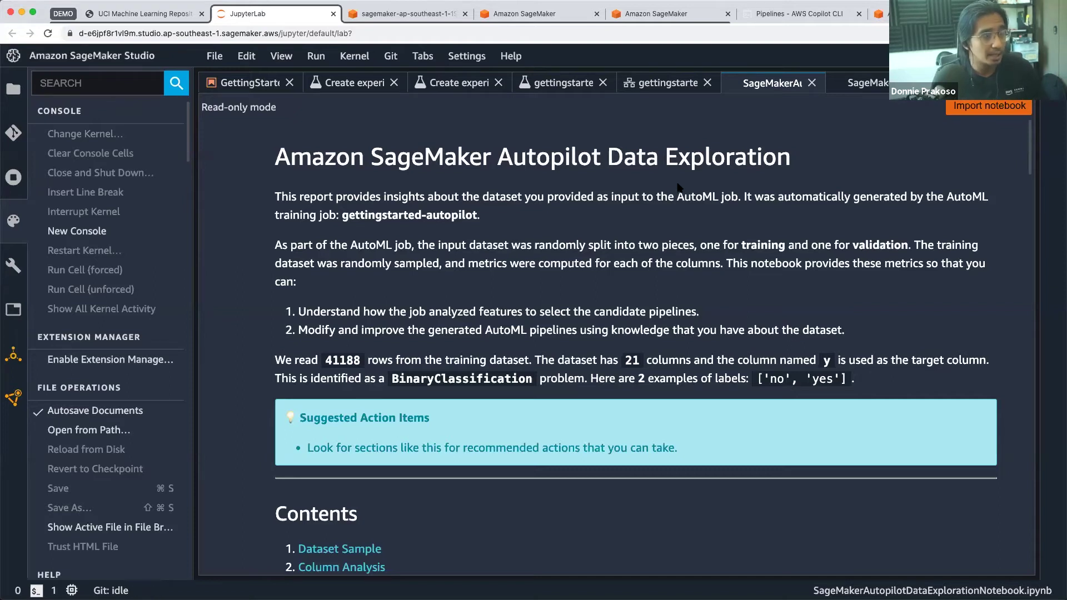
- Glance at the candidate definition notebook, and go back to the Dataset Sample table in the data exploration notebook
{"action": "left_click", "coordinate": [867, 83]}
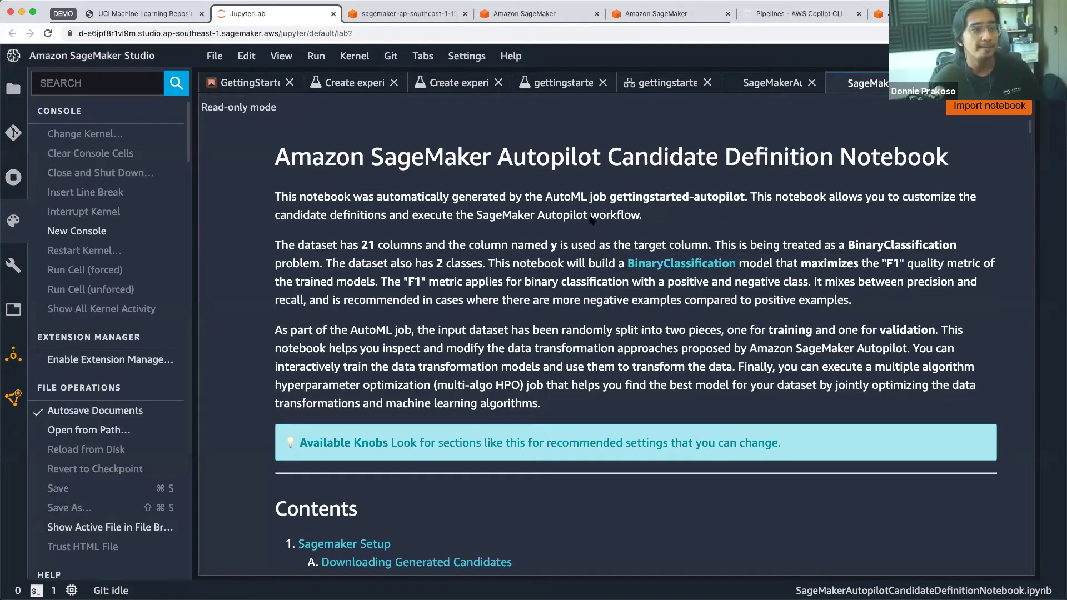
{"action": "left_click", "coordinate": [778, 81]}
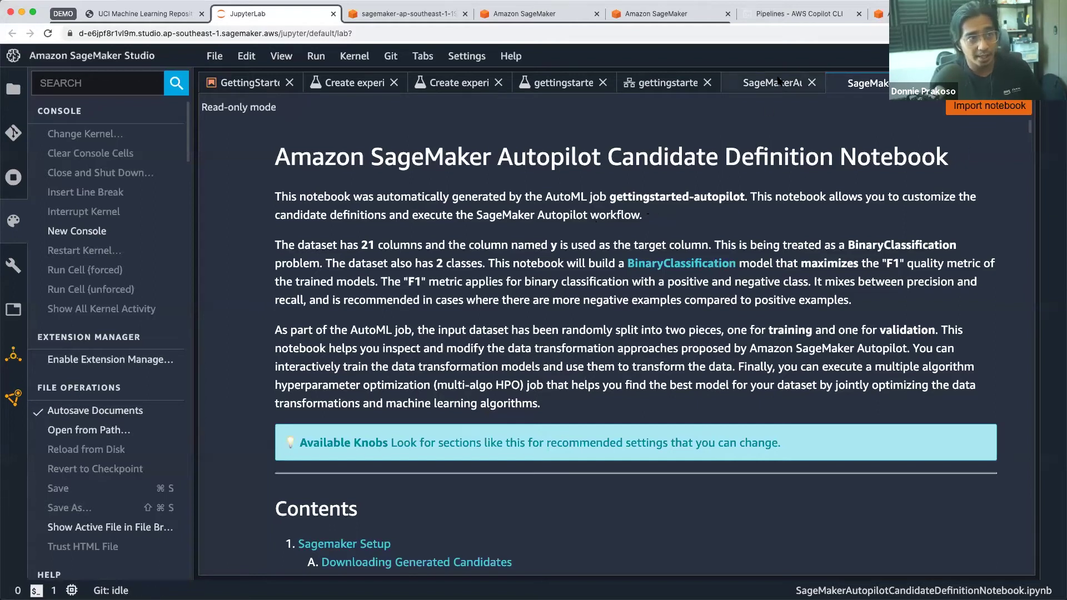
{"action": "scroll", "coordinate": [597, 301], "scroll_direction": "down", "scroll_amount": 7}
{"action": "scroll", "coordinate": [598, 301], "scroll_direction": "down", "scroll_amount": 5}
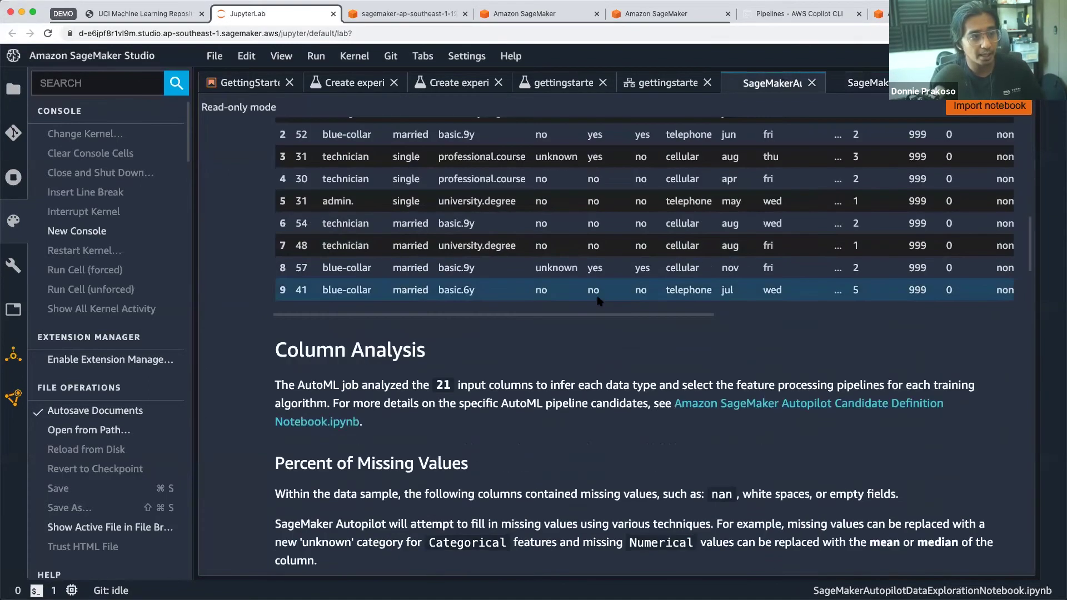
{"action": "scroll", "coordinate": [596, 304], "scroll_direction": "up", "scroll_amount": 3}
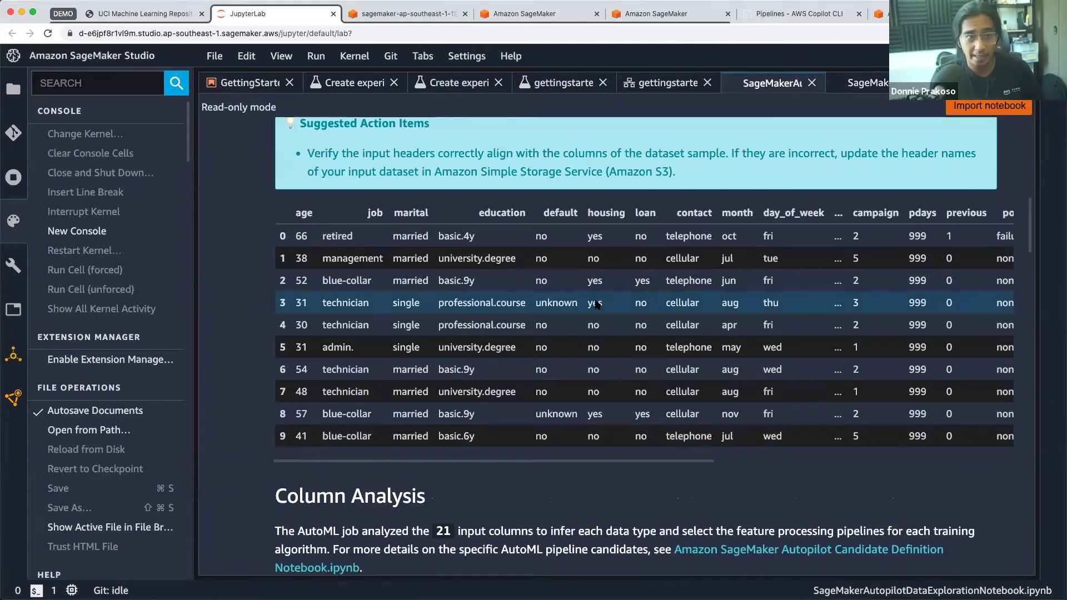
- Open the Autopilot candidate definition notebook and go to its Candidate Pipelines section from the Contents list
{"action": "left_click", "coordinate": [865, 89]}
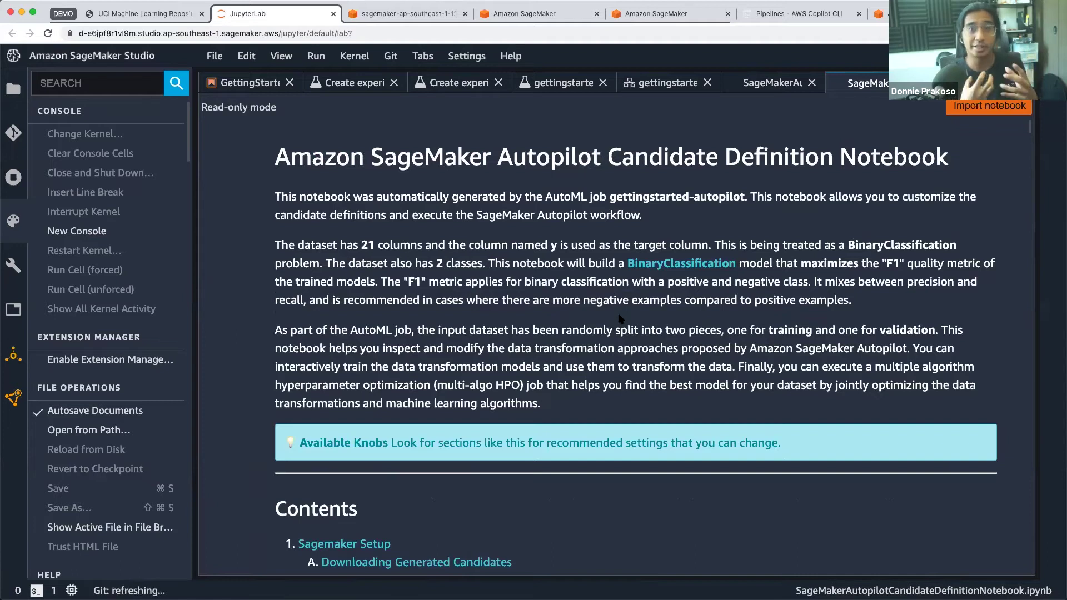
{"action": "scroll", "coordinate": [639, 301], "scroll_direction": "down", "scroll_amount": 8}
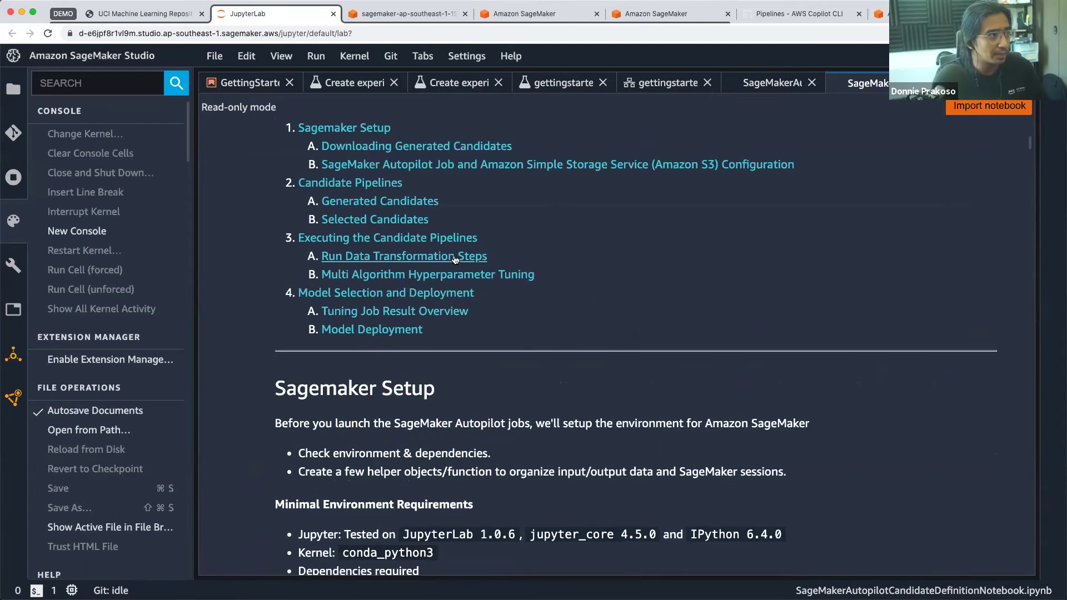
{"action": "scroll", "coordinate": [423, 244], "scroll_direction": "down", "scroll_amount": 2}
{"action": "scroll", "coordinate": [361, 233], "scroll_direction": "up", "scroll_amount": 3}
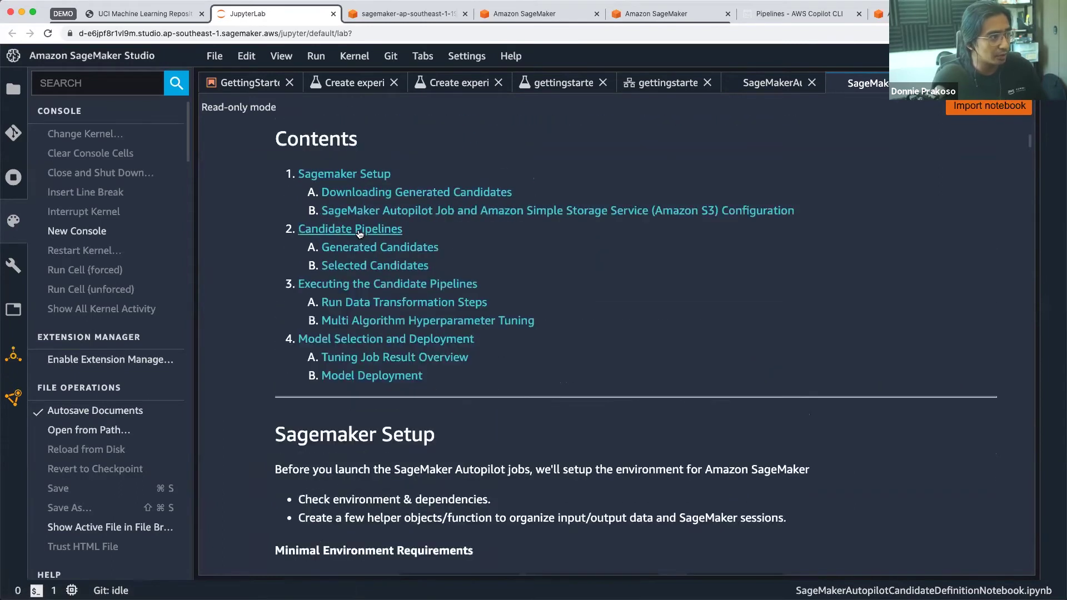
{"action": "left_click", "coordinate": [388, 233]}
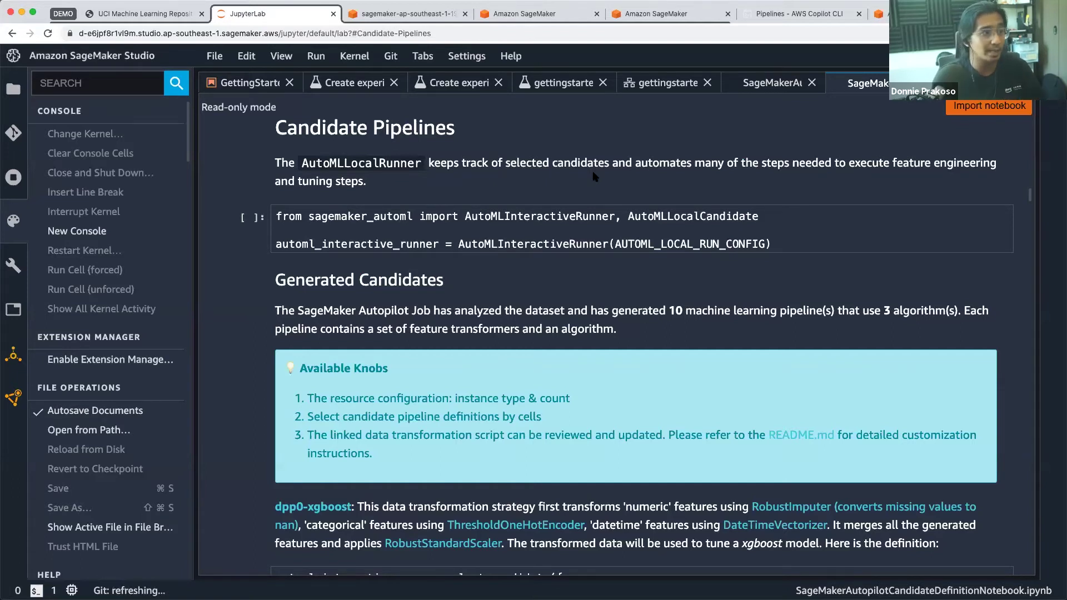
- Read the generated candidate definitions from dpp0-xgboost onward, through to the Executing the Candidate Pipelines section
{"action": "scroll", "coordinate": [596, 193], "scroll_direction": "down", "scroll_amount": 4}
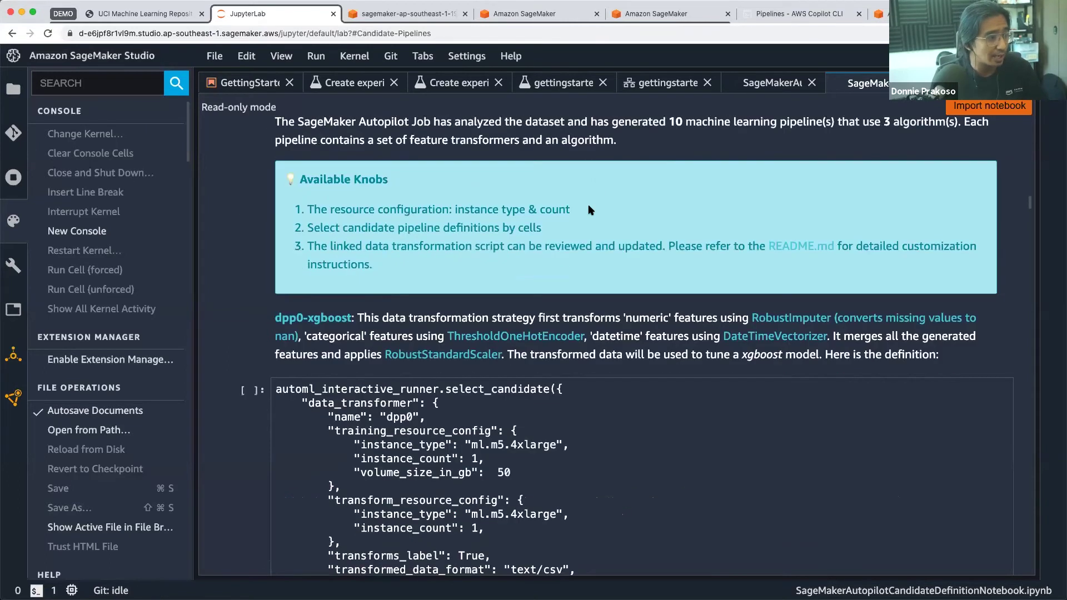
{"action": "scroll", "coordinate": [588, 204], "scroll_direction": "down", "scroll_amount": 4}
{"action": "scroll", "coordinate": [572, 241], "scroll_direction": "down", "scroll_amount": 17}
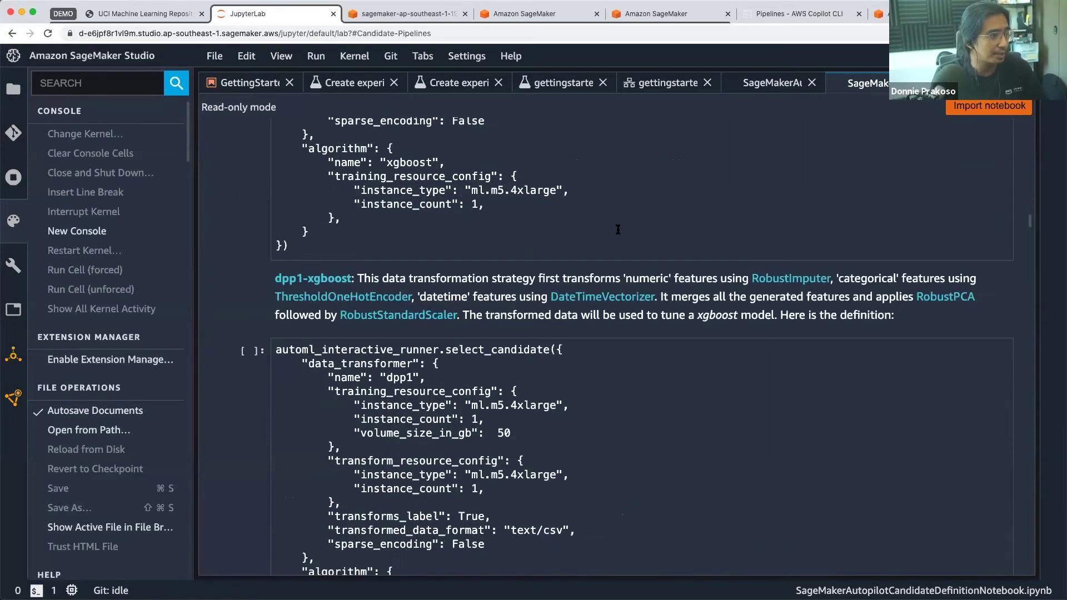
{"action": "scroll", "coordinate": [617, 234], "scroll_direction": "up", "scroll_amount": 10}
{"action": "scroll", "coordinate": [617, 234], "scroll_direction": "up", "scroll_amount": 12}
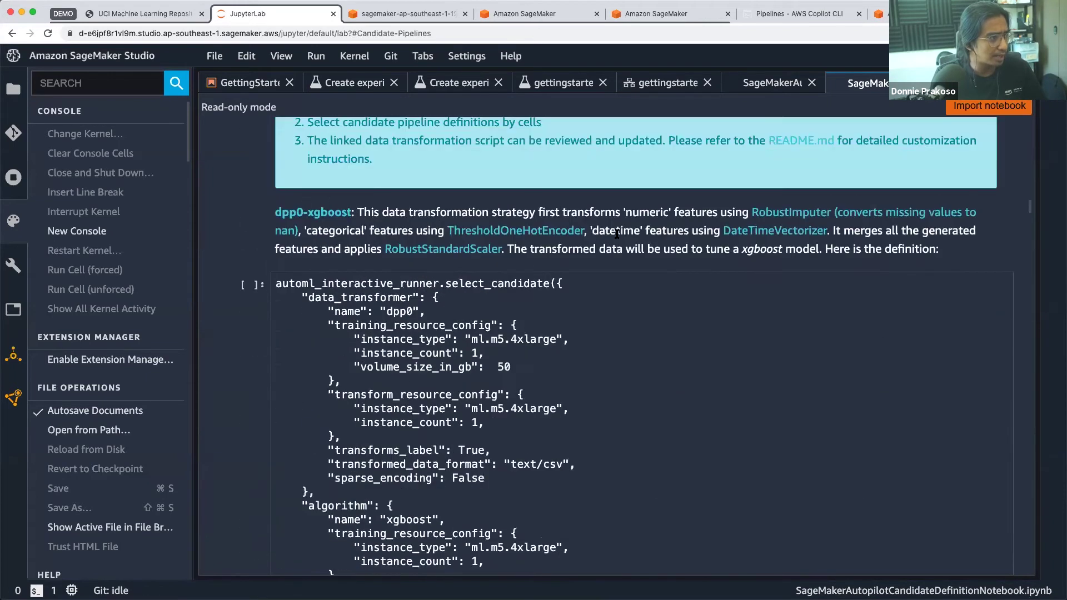
{"action": "scroll", "coordinate": [610, 233], "scroll_direction": "up", "scroll_amount": 4}
{"action": "scroll", "coordinate": [389, 361], "scroll_direction": "down", "scroll_amount": 10}
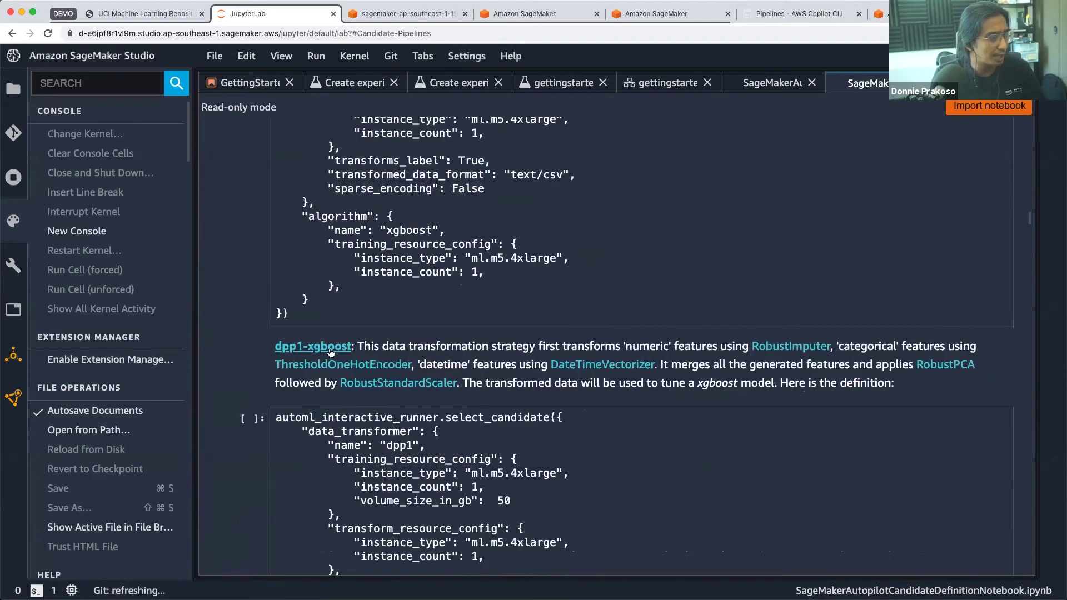
{"action": "scroll", "coordinate": [414, 378], "scroll_direction": "down", "scroll_amount": 9}
{"action": "scroll", "coordinate": [384, 330], "scroll_direction": "down", "scroll_amount": 20}
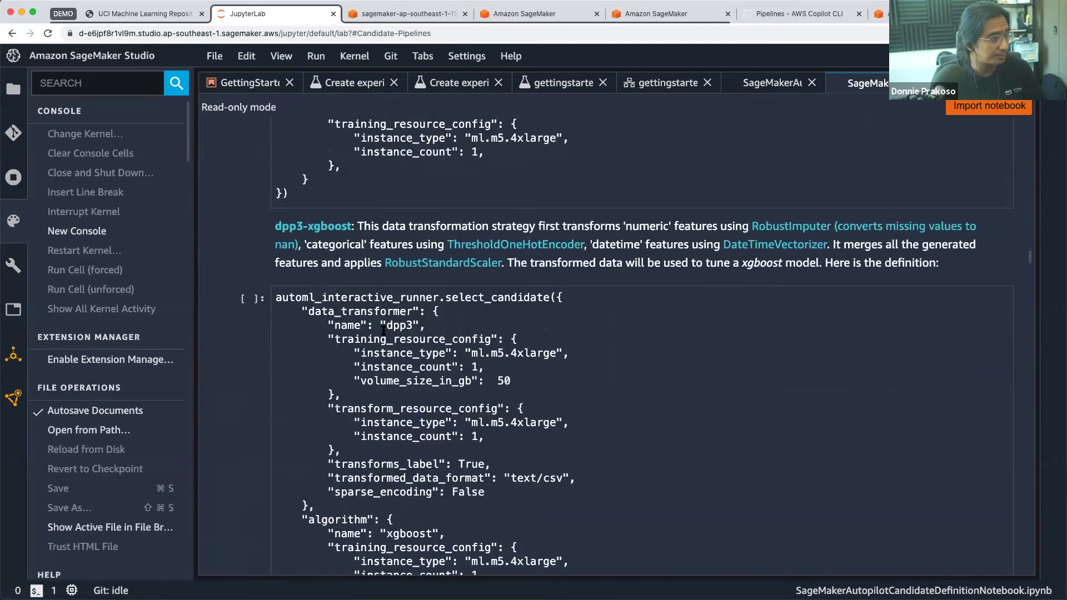
{"action": "scroll", "coordinate": [385, 331], "scroll_direction": "down", "scroll_amount": 10}
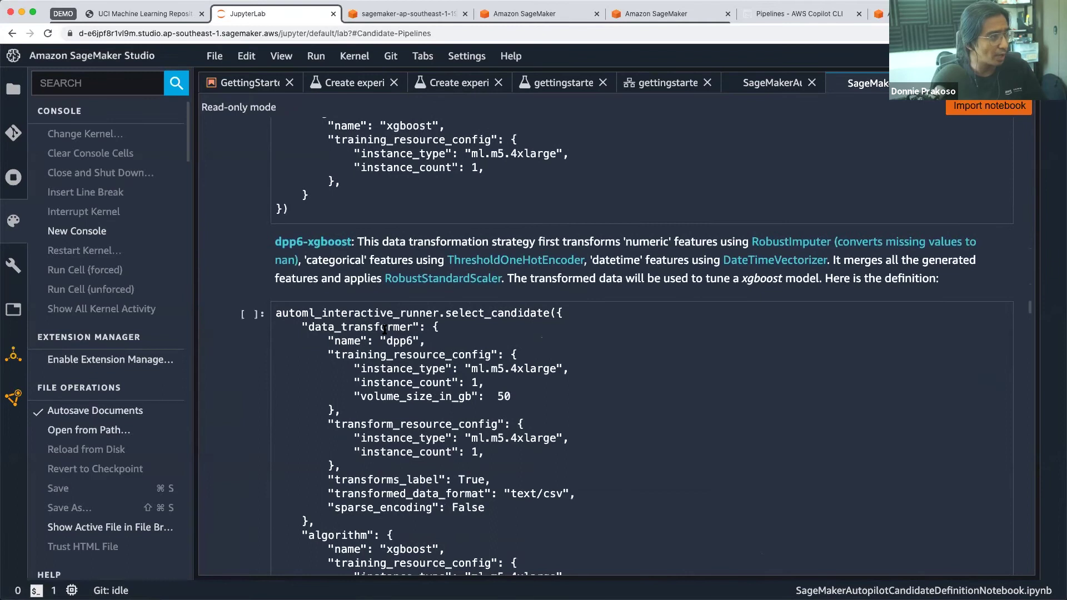
{"action": "scroll", "coordinate": [384, 328], "scroll_direction": "down", "scroll_amount": 18}
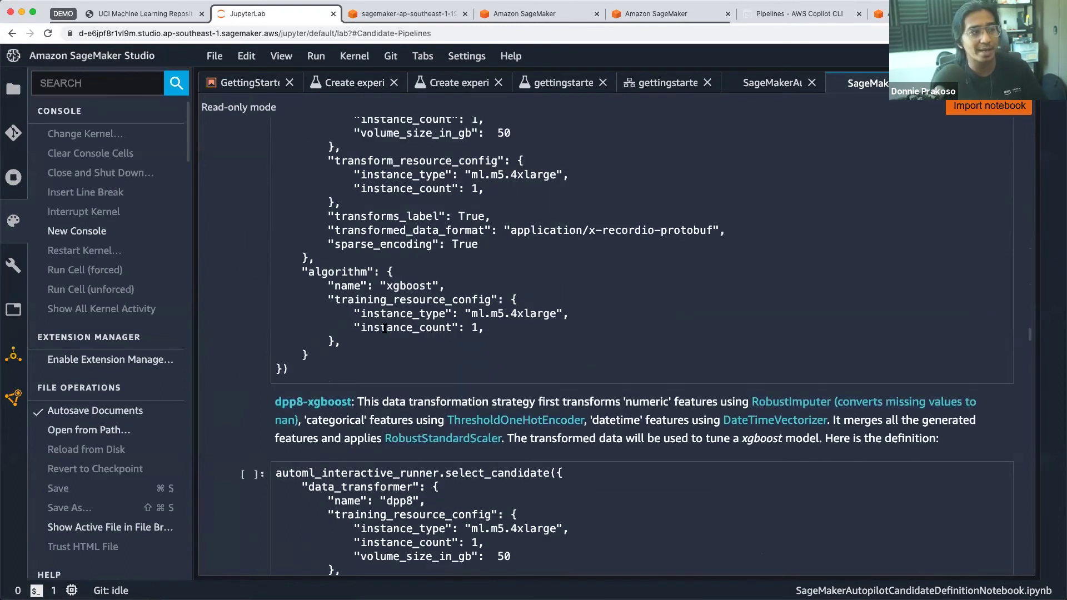
{"action": "scroll", "coordinate": [387, 334], "scroll_direction": "down", "scroll_amount": 15}
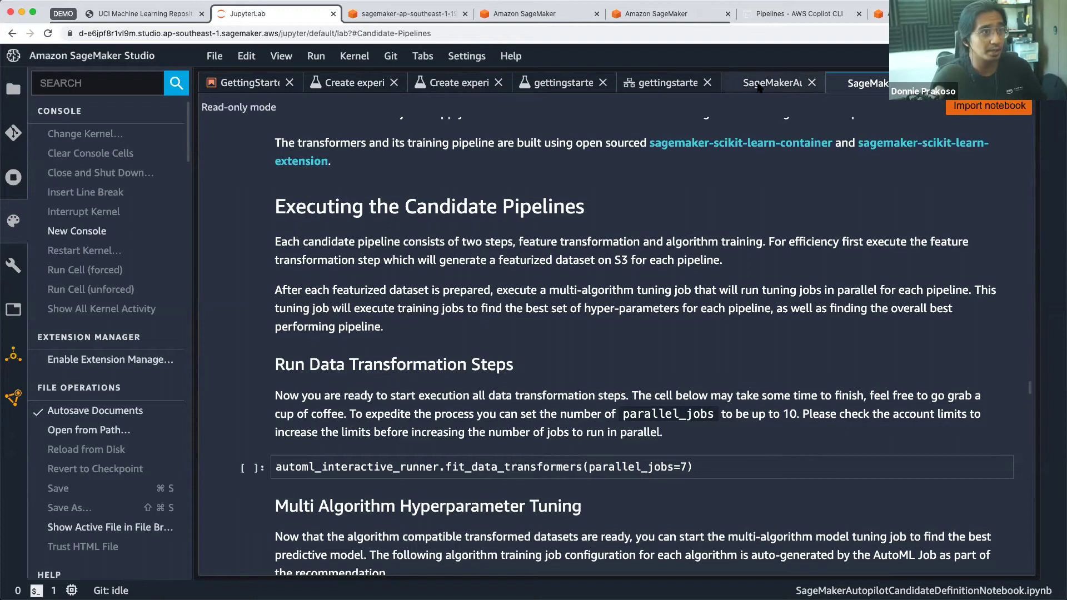
- Open the best model endpoint from the gettingstarted-autopilot experiment and inspect the endpoint URL in its AWS settings
{"action": "left_click", "coordinate": [661, 84]}
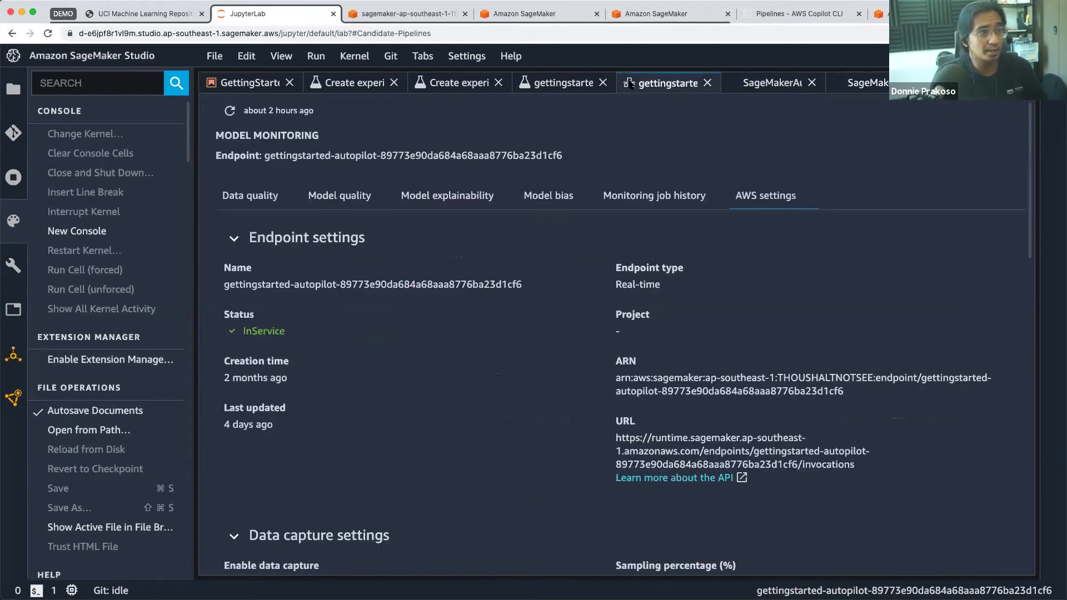
{"action": "left_click", "coordinate": [561, 83]}
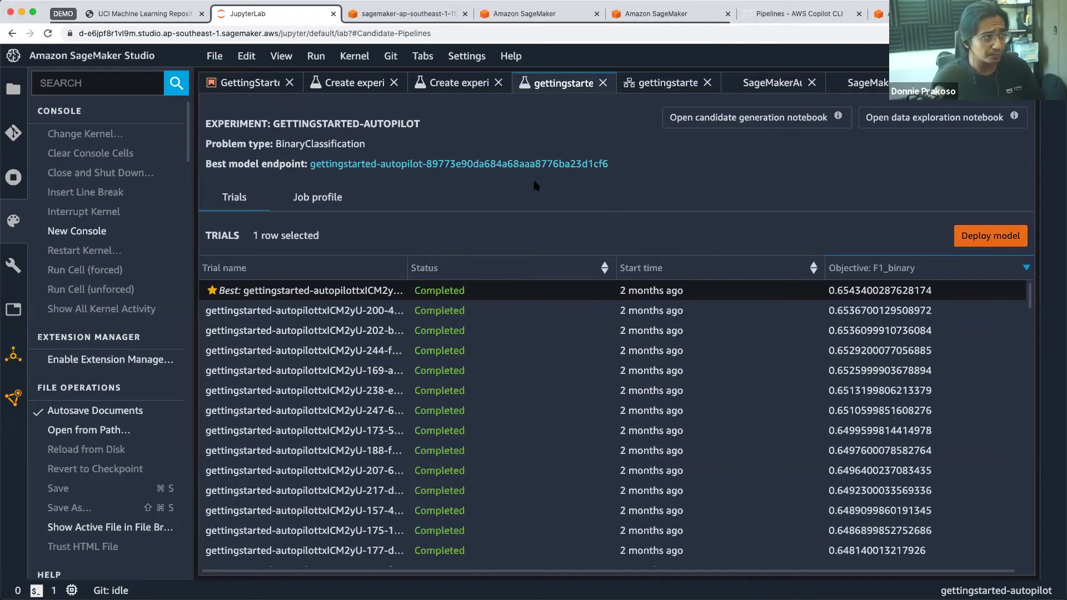
{"action": "left_click", "coordinate": [426, 165]}
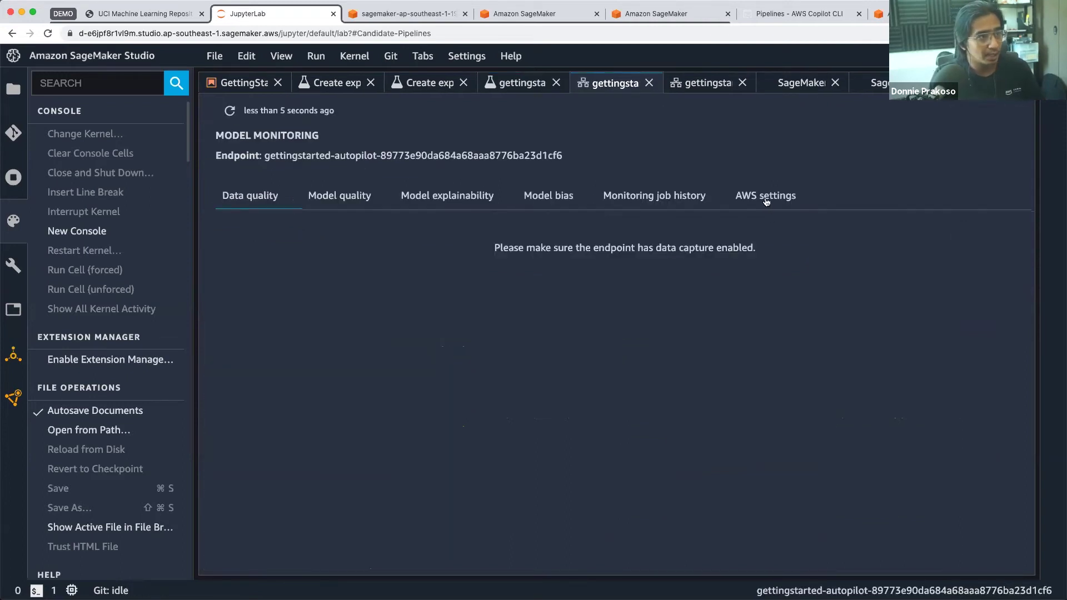
{"action": "left_click", "coordinate": [766, 196]}
{"action": "scroll", "coordinate": [642, 343], "scroll_direction": "down", "scroll_amount": 1}
{"action": "scroll", "coordinate": [642, 343], "scroll_direction": "down", "scroll_amount": 1}
{"action": "left_click_drag", "start_coordinate": [612, 406], "coordinate": [757, 411]}
{"action": "left_click", "coordinate": [867, 430]}
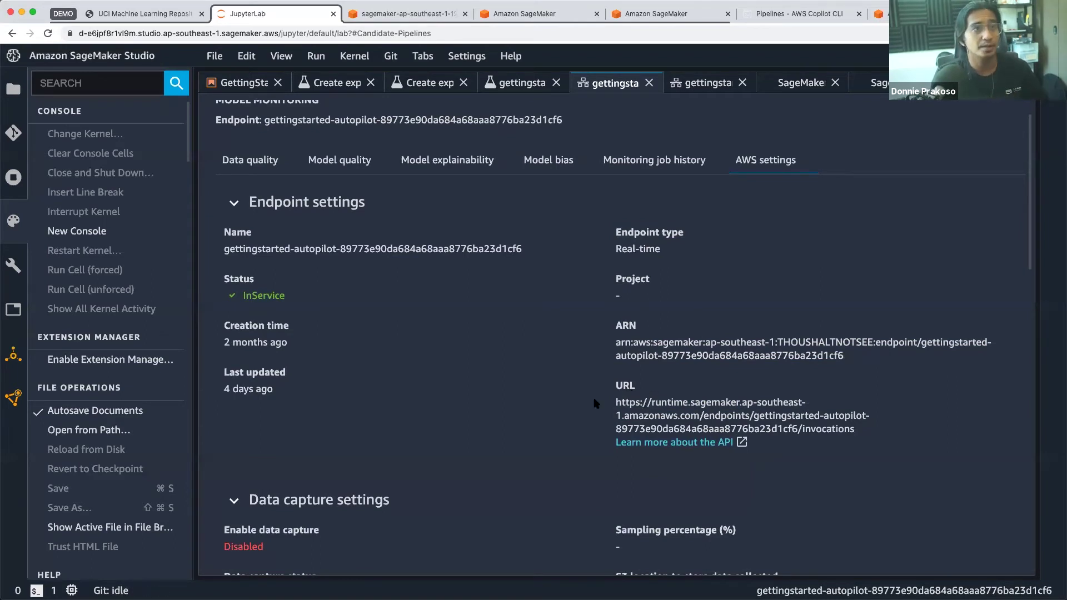
- Switch to the Amazon SageMaker console and open the gettingstarted-autopilot endpoint's details from the Inference endpoints list
{"action": "left_click", "coordinate": [389, 14]}
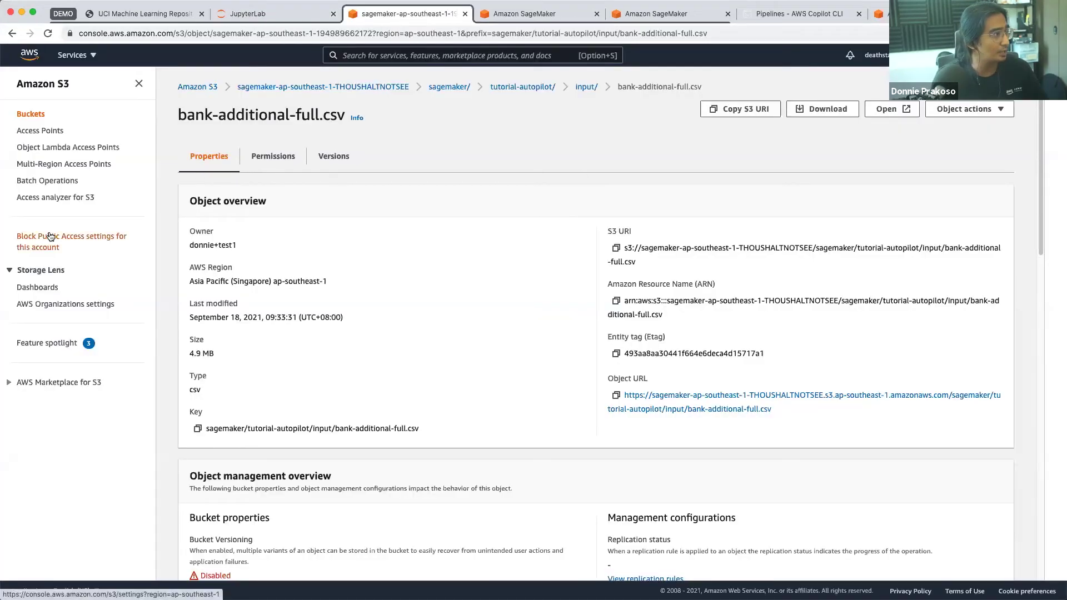
{"action": "left_click", "coordinate": [502, 17]}
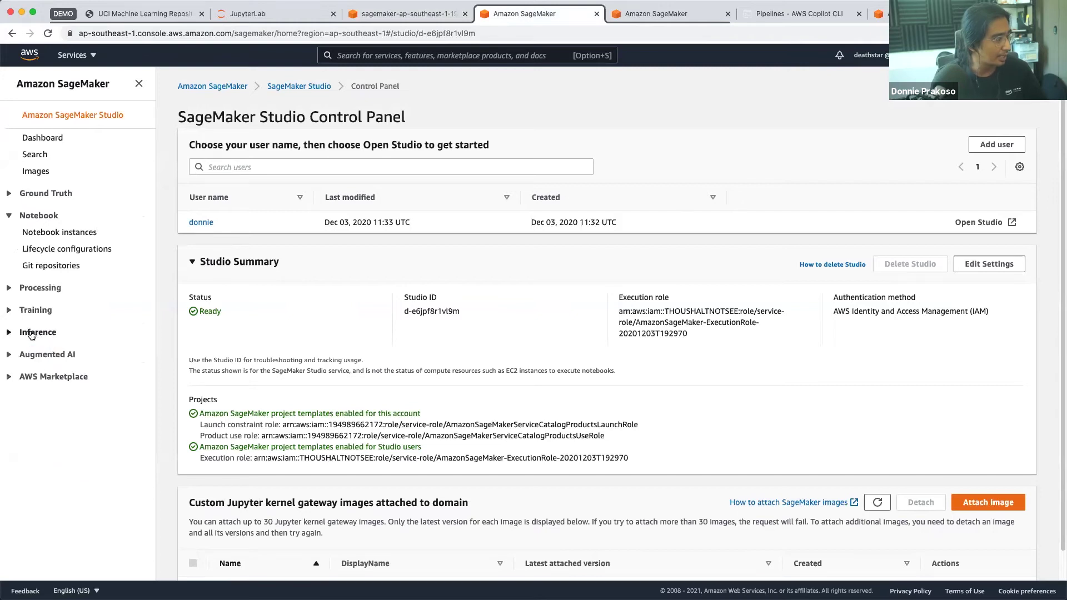
{"action": "left_click", "coordinate": [41, 415]}
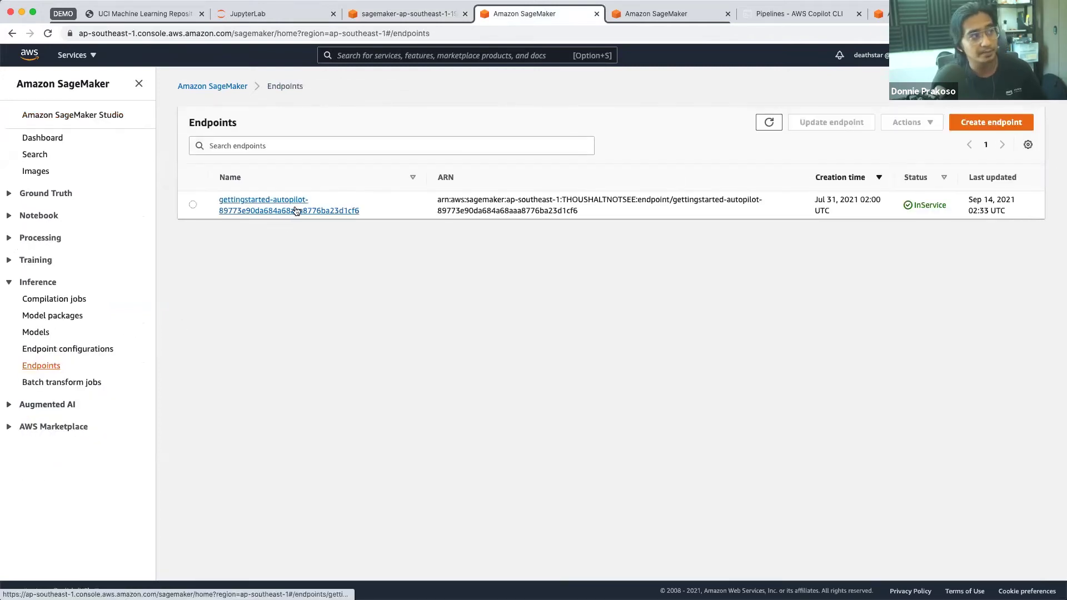
{"action": "left_click", "coordinate": [281, 208]}
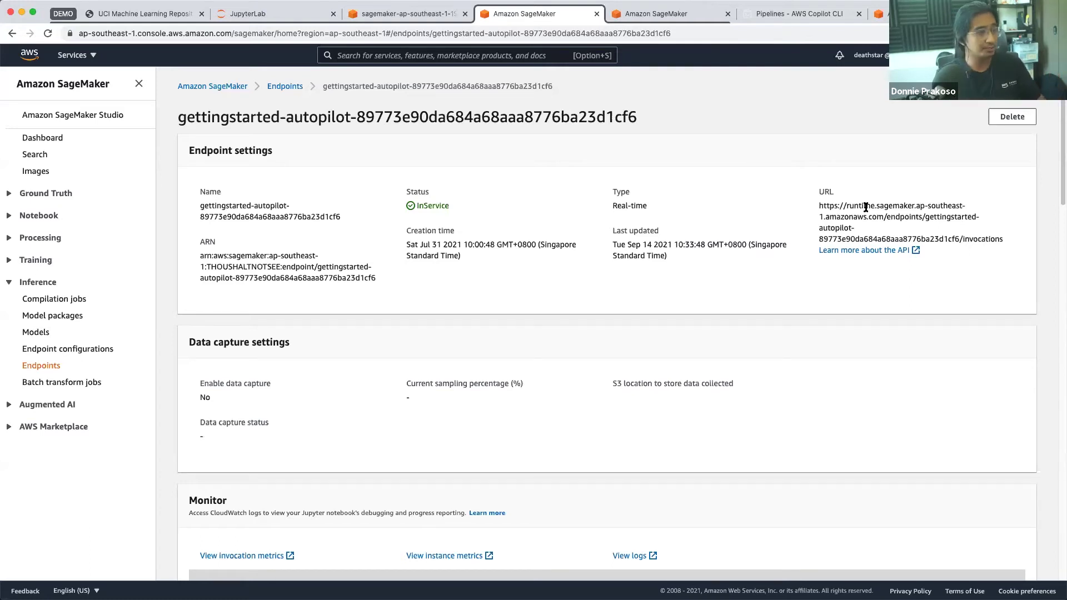
- Switch to the terminal, clear it, and open app.py in Neovim
{"action": "key", "text": "super+Tab"}
{"action": "type", "text": "clear"}
{"action": "key", "text": "Return"}
{"action": "key", "text": "Return"}
{"action": "key", "text": "Return"}
{"action": "key", "text": "super+Tab"}
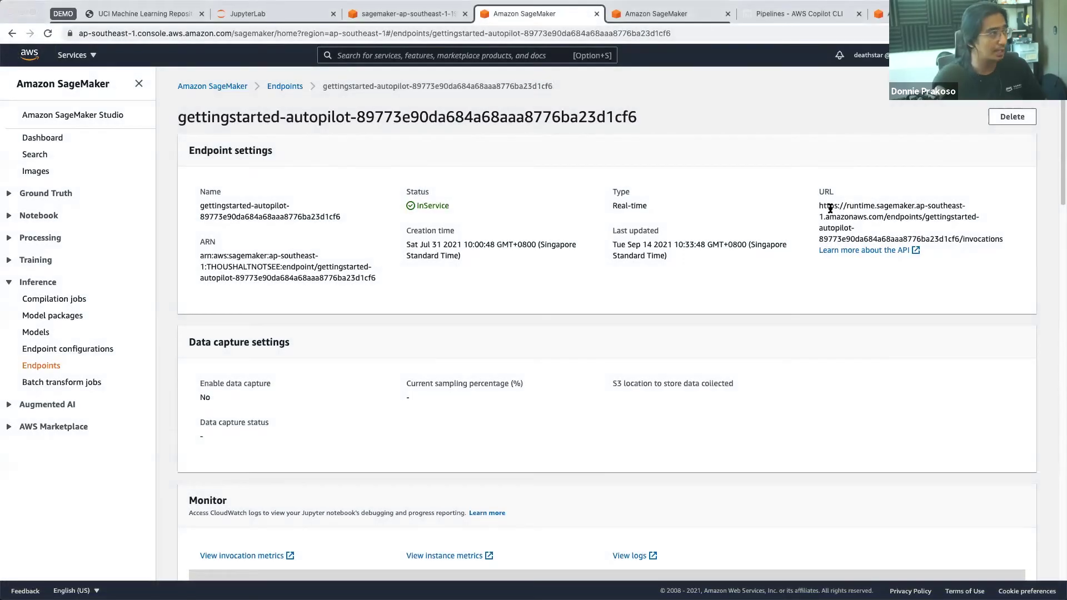
{"action": "key", "text": "super+Tab"}
{"action": "type", "text": "nvim app.py"}
{"action": "key", "text": "Return"}
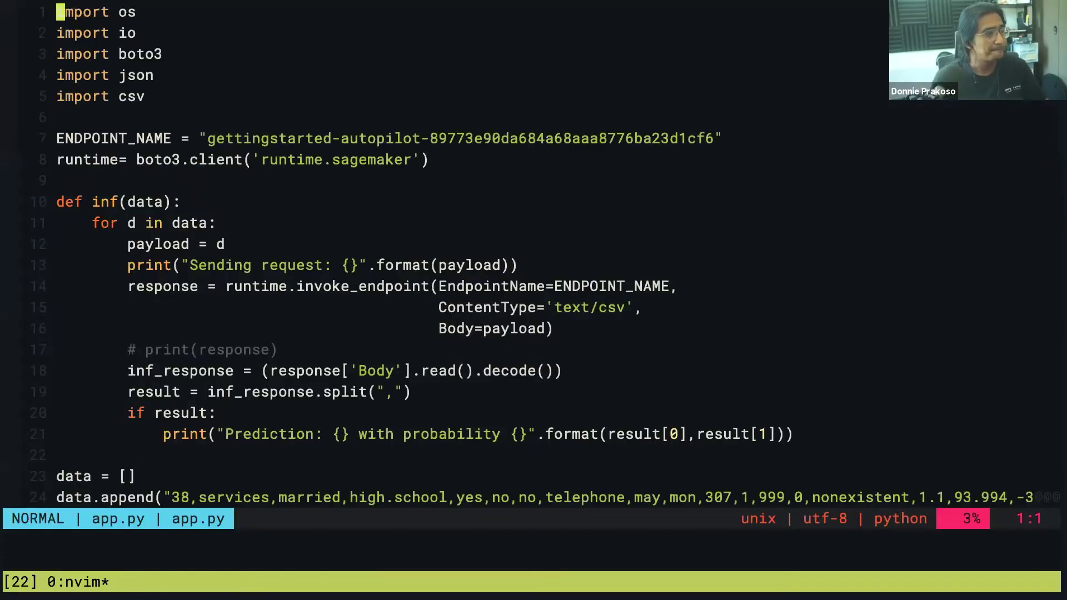
- Read through app.py from the ENDPOINT_NAME line and the inf function to the first data.append sample record
{"action": "key", "text": "j"}
{"action": "key", "text": "j"}
{"action": "key", "text": "j"}
{"action": "key", "text": "j"}
{"action": "key", "text": "j"}
{"action": "key", "text": "j"}
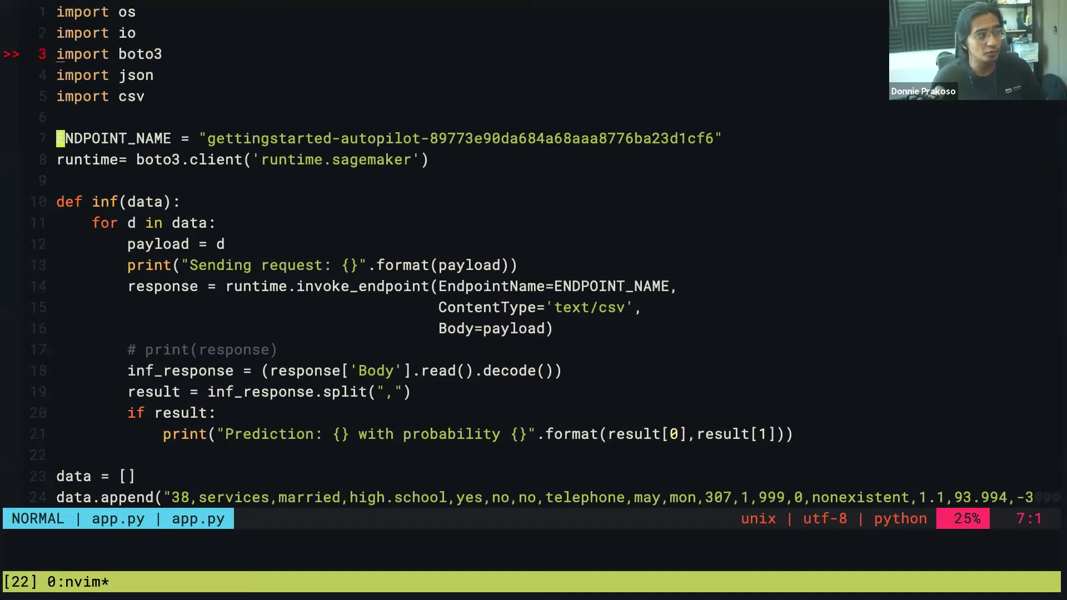
{"action": "key", "text": "j"}
{"action": "key", "text": "j"}
{"action": "key", "text": "j"}
{"action": "key", "text": "j"}
{"action": "key", "text": "j"}
{"action": "key", "text": "j"}
{"action": "key", "text": "j"}
{"action": "key", "text": "j"}
{"action": "key", "text": "j"}
{"action": "key", "text": "j"}
{"action": "key", "text": "j"}
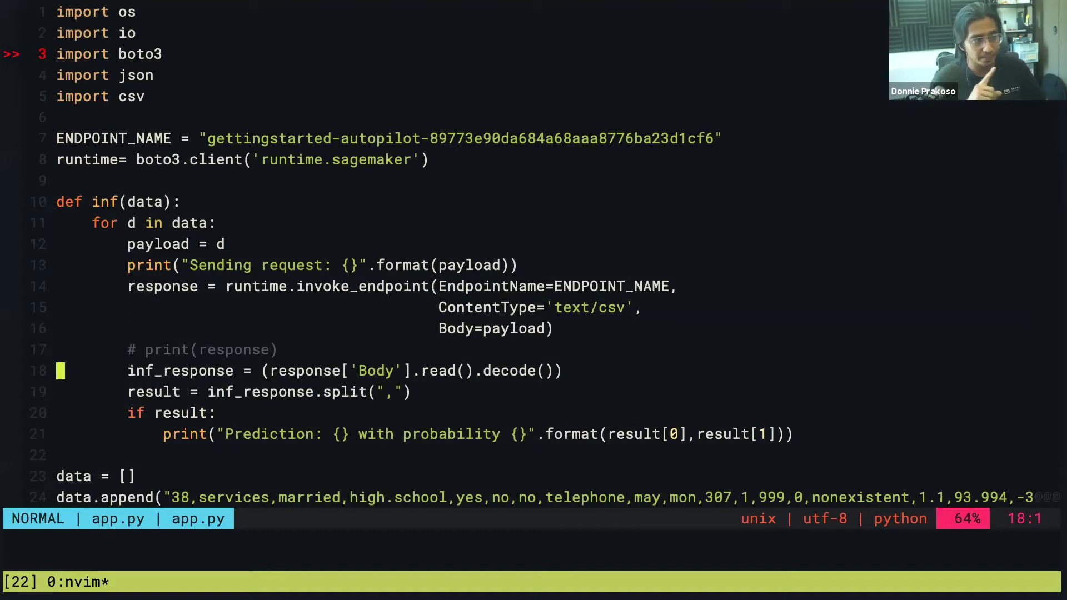
{"action": "key", "text": "j"}
{"action": "key", "text": "j"}
{"action": "key", "text": "j"}
{"action": "key", "text": "j"}
{"action": "key", "text": "j"}
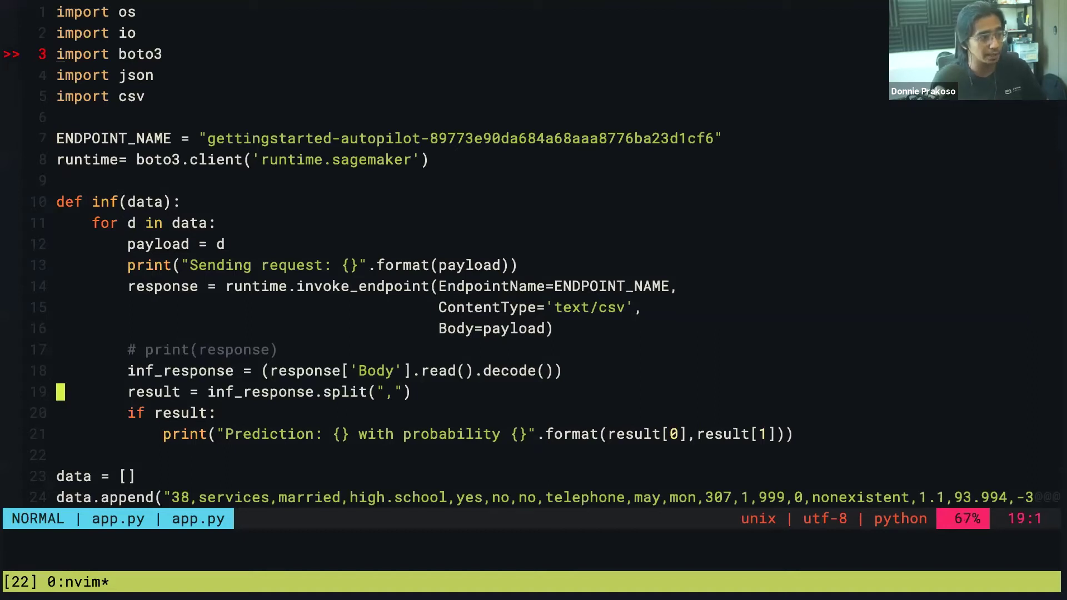
{"action": "key", "text": "j"}
{"action": "key", "text": "j"}
{"action": "key", "text": "j"}
{"action": "key", "text": "j"}
{"action": "key", "text": "j"}
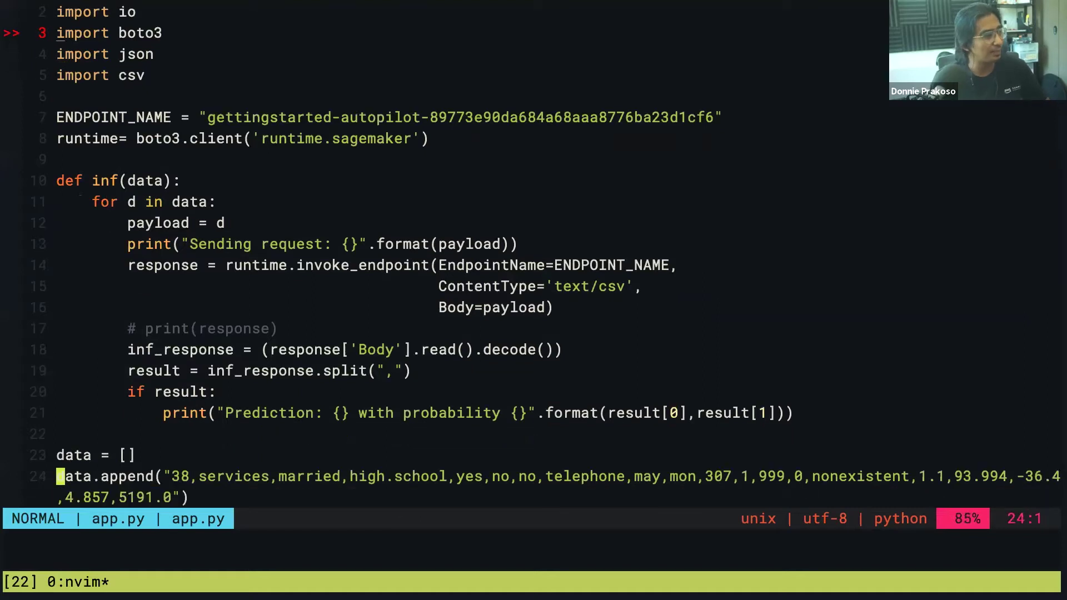
- Show the NERDTree file explorer and open bank-additional-full.csv in a new tab
{"action": "key", "text": "k"}
{"action": "key", "text": "k"}
{"action": "key", "text": "k"}
{"action": "key", "text": "k"}
{"action": "key", "text": "k"}
{"action": "type", "text": "j"}
{"action": "type", "text": ":NERDTreeToggle"}
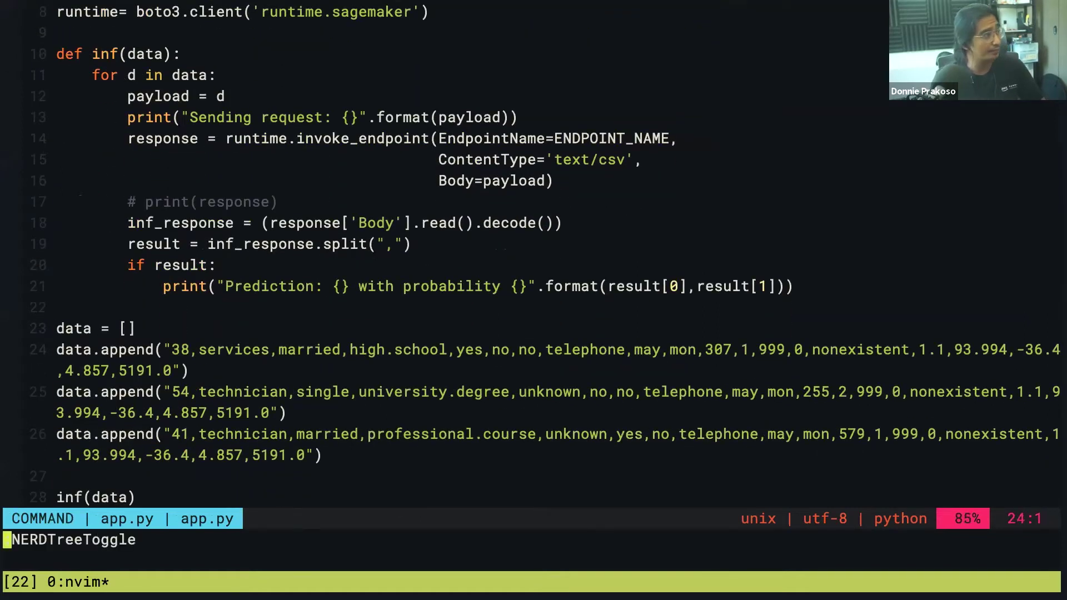
{"action": "key", "text": "Return"}
{"action": "key", "text": "t"}
- Examine the column header and the first customer records in bank-additional-full.csv
{"action": "key", "text": "j"}
{"action": "key", "text": "j"}
{"action": "key", "text": "j"}
{"action": "key", "text": "j"}
{"action": "key", "text": "j"}
{"action": "key", "text": "j"}
{"action": "key", "text": "j"}
{"action": "key", "text": "k"}
{"action": "key", "text": "k"}
{"action": "key", "text": "k"}
{"action": "key", "text": "k"}
{"action": "key", "text": "k"}
{"action": "key", "text": "k"}
{"action": "key", "text": "k"}
{"action": "key", "text": "j"}
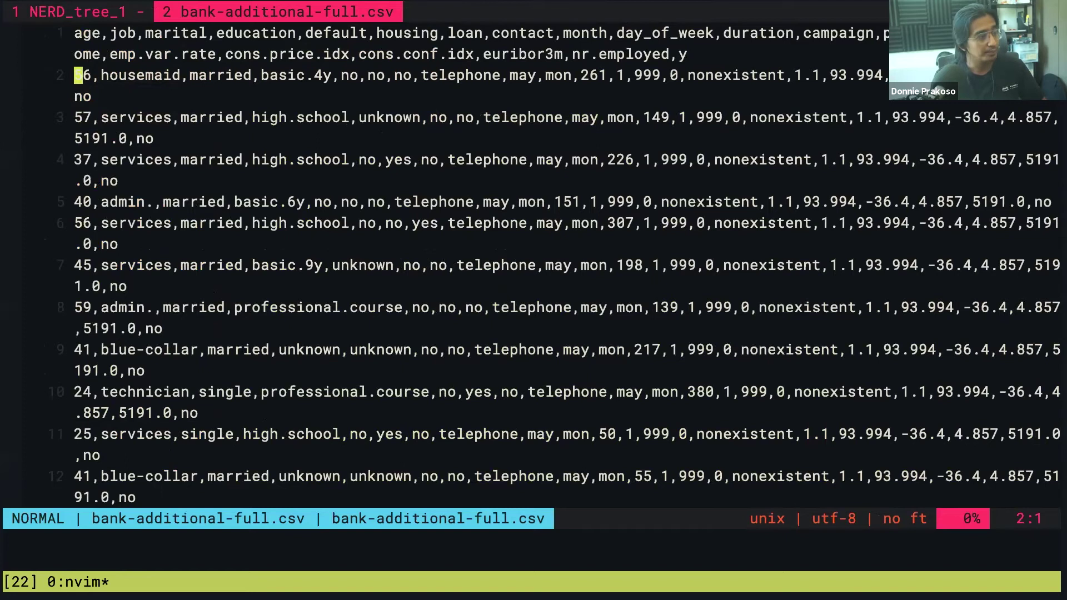
- Return to the app.py tab and review the code between the invoke_endpoint call and the data.append sample records
{"action": "key", "text": "shift+Tab"}
{"action": "key", "text": "ctrl+n"}
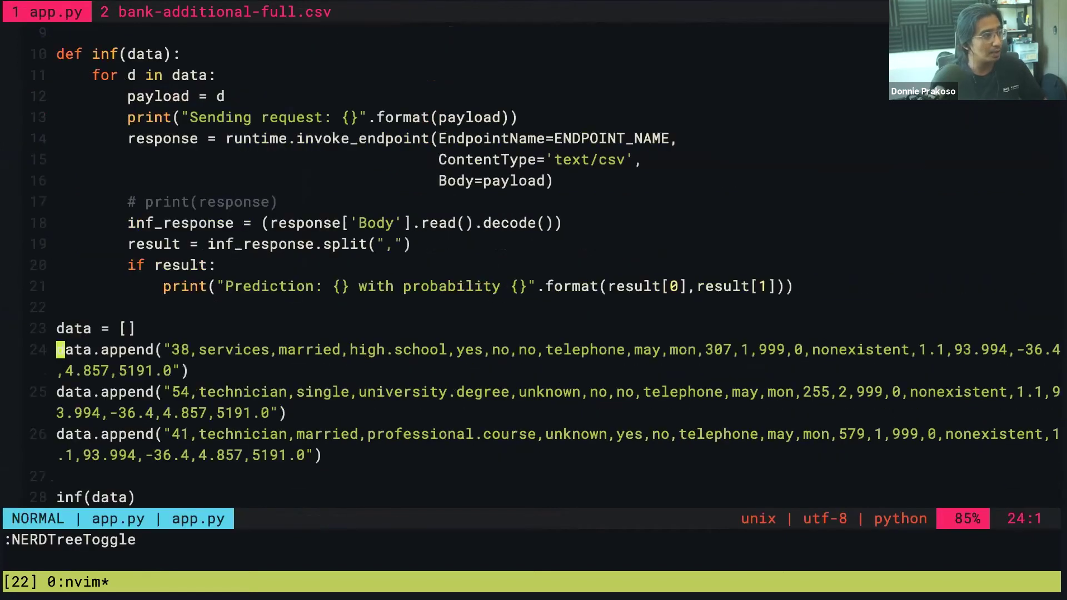
{"action": "key", "text": "k"}
{"action": "key", "text": "k"}
{"action": "key", "text": "k"}
{"action": "key", "text": "k"}
{"action": "key", "text": "k"}
{"action": "key", "text": "k"}
{"action": "key", "text": "k"}
{"action": "key", "text": "k"}
{"action": "key", "text": "k"}
{"action": "key", "text": "k"}
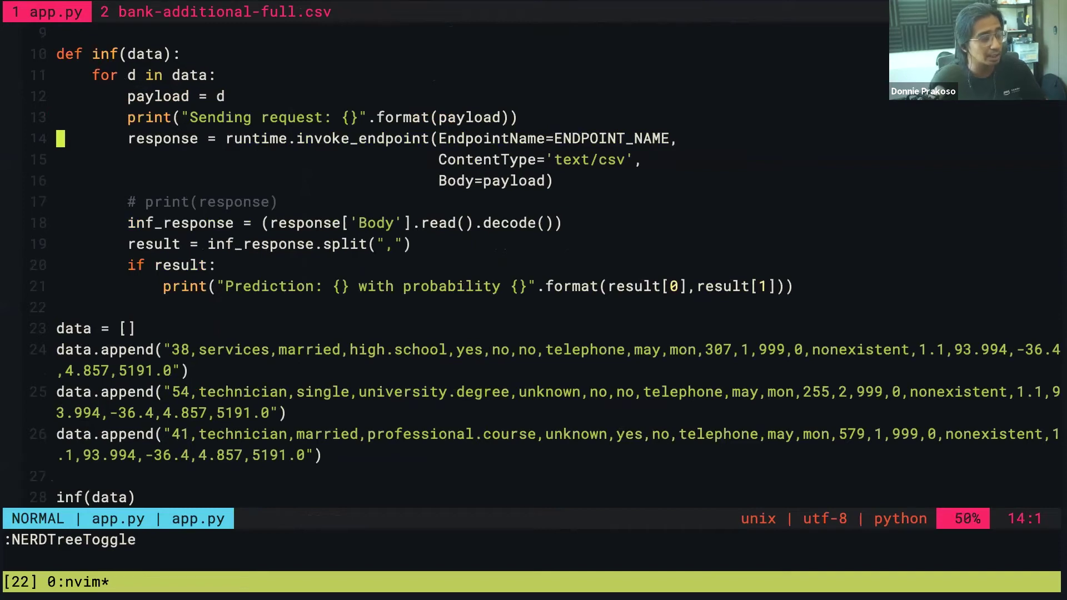
{"action": "key", "text": "l"}
{"action": "key", "text": "j"}
{"action": "key", "text": "j"}
{"action": "key", "text": "j"}
{"action": "key", "text": "j"}
{"action": "key", "text": "j"}
{"action": "key", "text": "j"}
{"action": "key", "text": "j"}
{"action": "key", "text": "j"}
{"action": "key", "text": "j"}
{"action": "key", "text": "j"}
{"action": "key", "text": "j"}
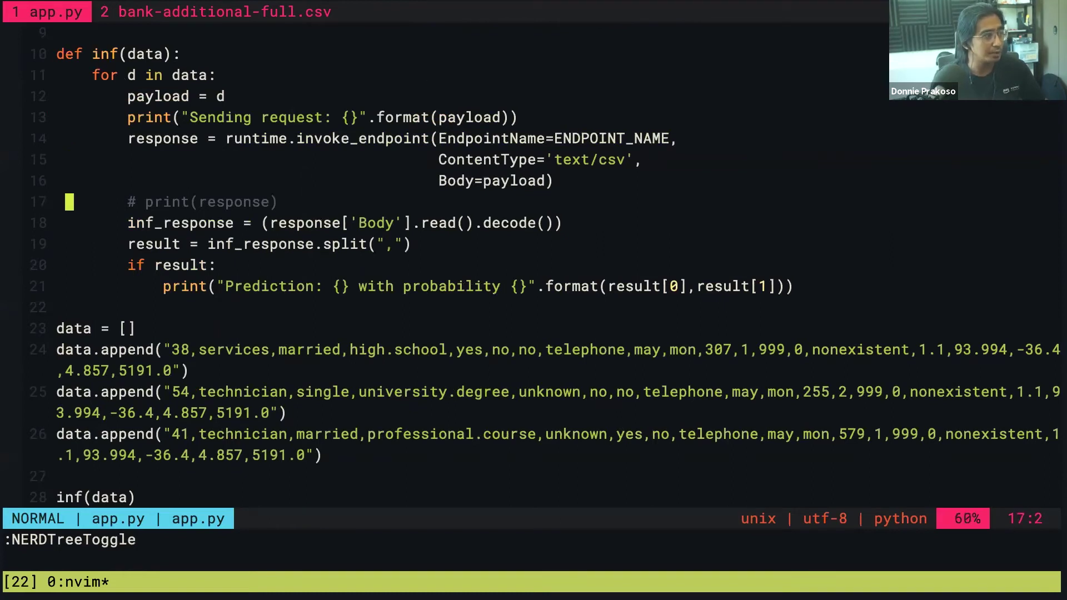
- Highlight the block of three data.append sample records in app.py, then clear the selection
{"action": "key", "text": "k"}
{"action": "key", "text": "k"}
{"action": "key", "text": "j"}
{"action": "key", "text": "shift+v"}
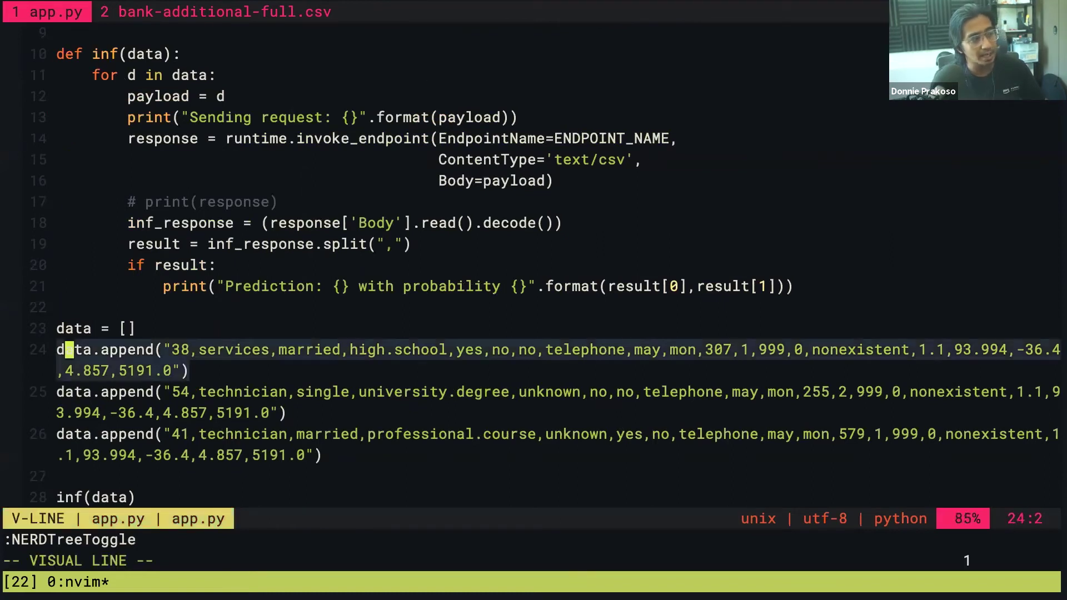
{"action": "key", "text": "j"}
{"action": "key", "text": "j"}
{"action": "key", "text": "j"}
{"action": "key", "text": "j"}
{"action": "key", "text": "k"}
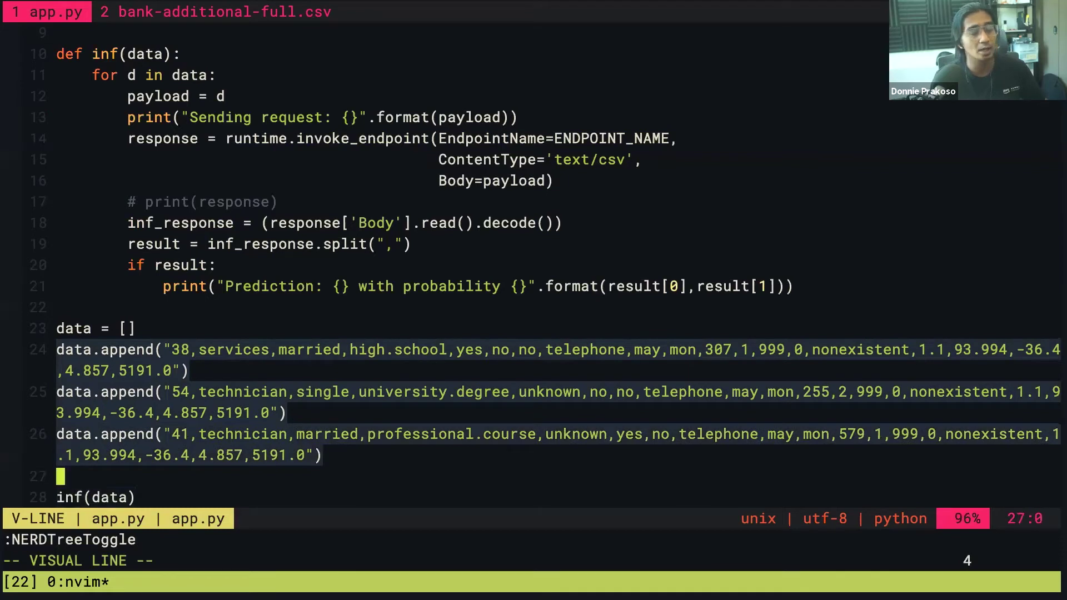
{"action": "key", "text": "Escape"}
- Read back up through app.py from the sample records, past the inf function and ENDPOINT_NAME, to the import lines
{"action": "key", "text": "j"}
{"action": "key", "text": "k"}
{"action": "key", "text": "k"}
{"action": "key", "text": "k"}
{"action": "key", "text": "k"}
{"action": "key", "text": "k"}
{"action": "key", "text": "k"}
{"action": "key", "text": "k"}
{"action": "key", "text": "k"}
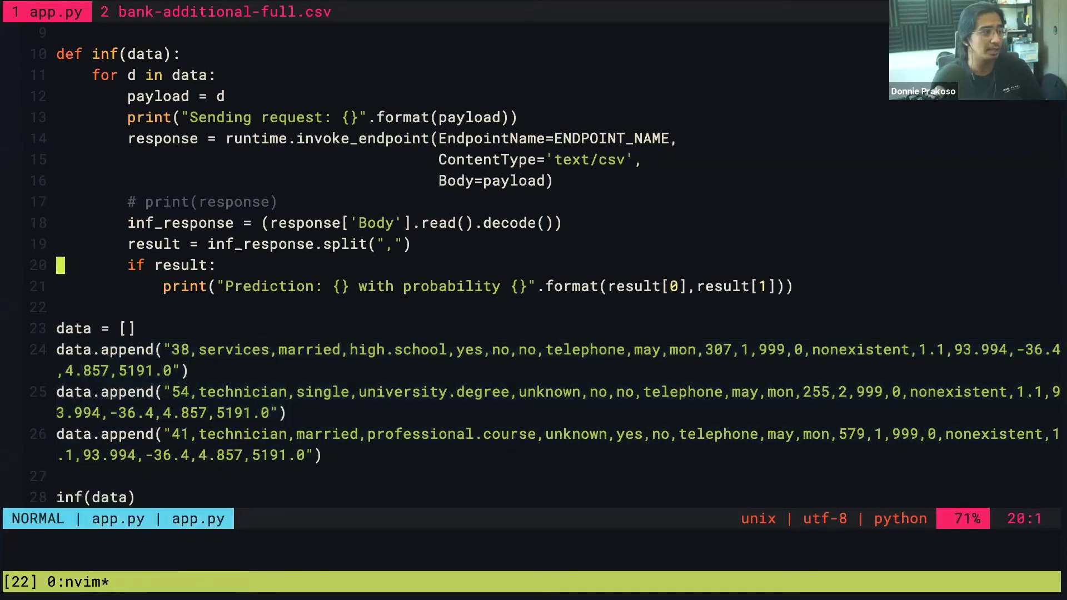
{"action": "key", "text": "k"}
{"action": "key", "text": "k"}
{"action": "key", "text": "k"}
{"action": "key", "text": "k"}
{"action": "key", "text": "k"}
{"action": "key", "text": "k"}
{"action": "key", "text": "k"}
{"action": "key", "text": "k"}
{"action": "key", "text": "k"}
{"action": "key", "text": "k"}
{"action": "key", "text": "k"}
{"action": "key", "text": "k"}
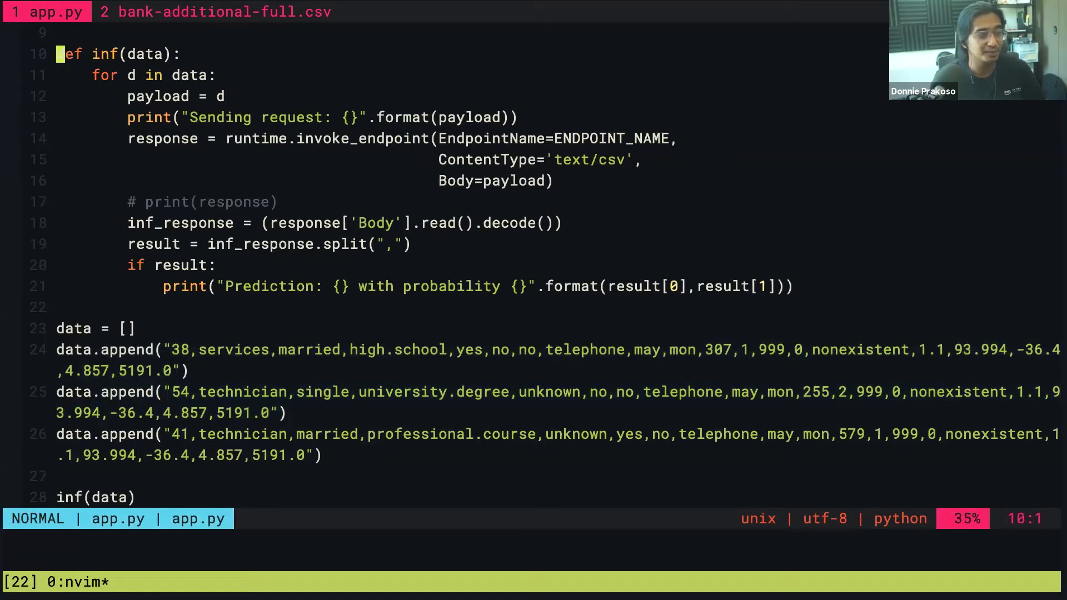
{"action": "key", "text": "k"}
{"action": "key", "text": "k"}
{"action": "key", "text": "k"}
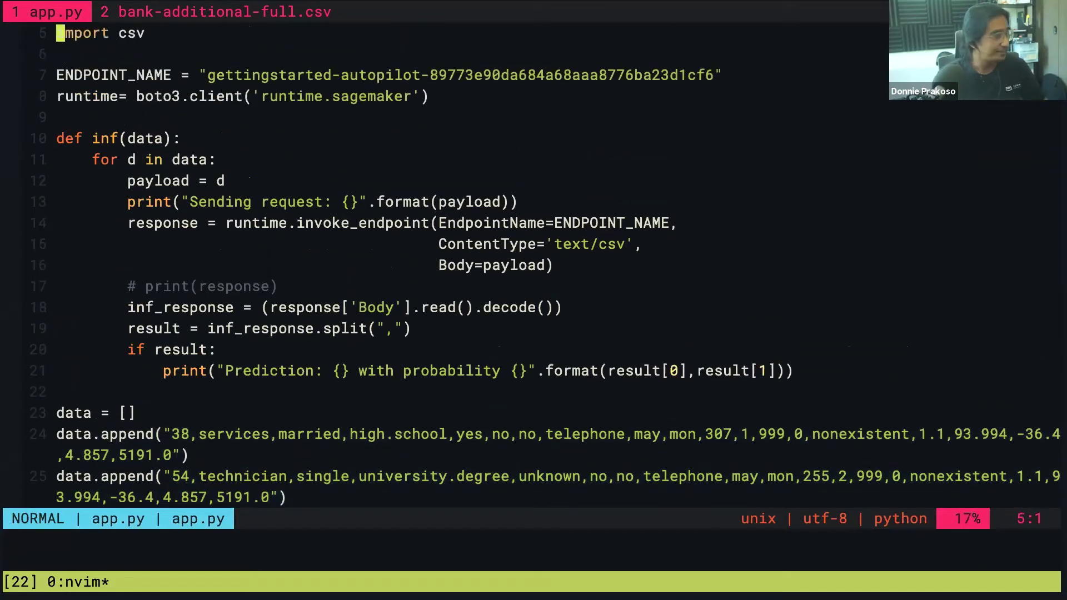
- Quit Neovim, discarding any changes, and run app.py with Python to request predictions from the endpoint
{"action": "type", "text": ":qa!"}
{"action": "key", "text": "Return"}
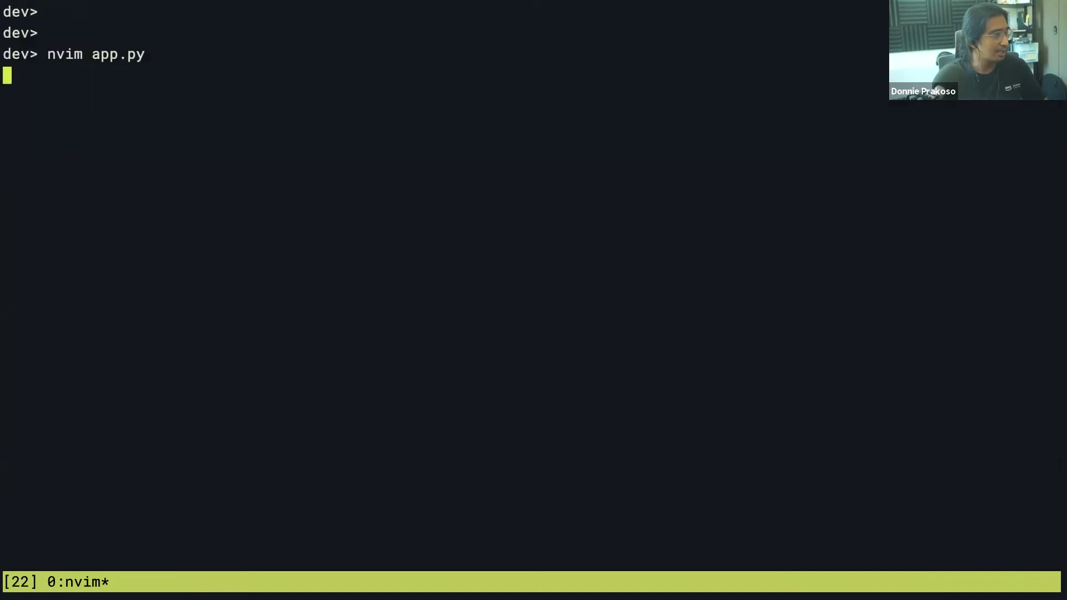
{"action": "type", "text": "python ap"}
{"action": "key", "text": "Tab"}
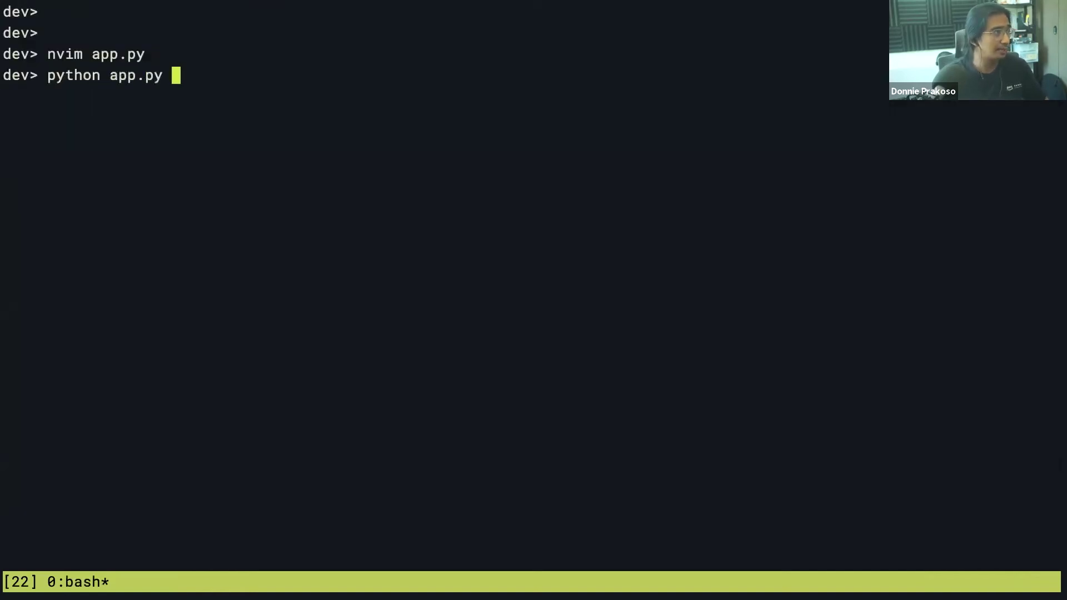
{"action": "key", "text": "Return"}
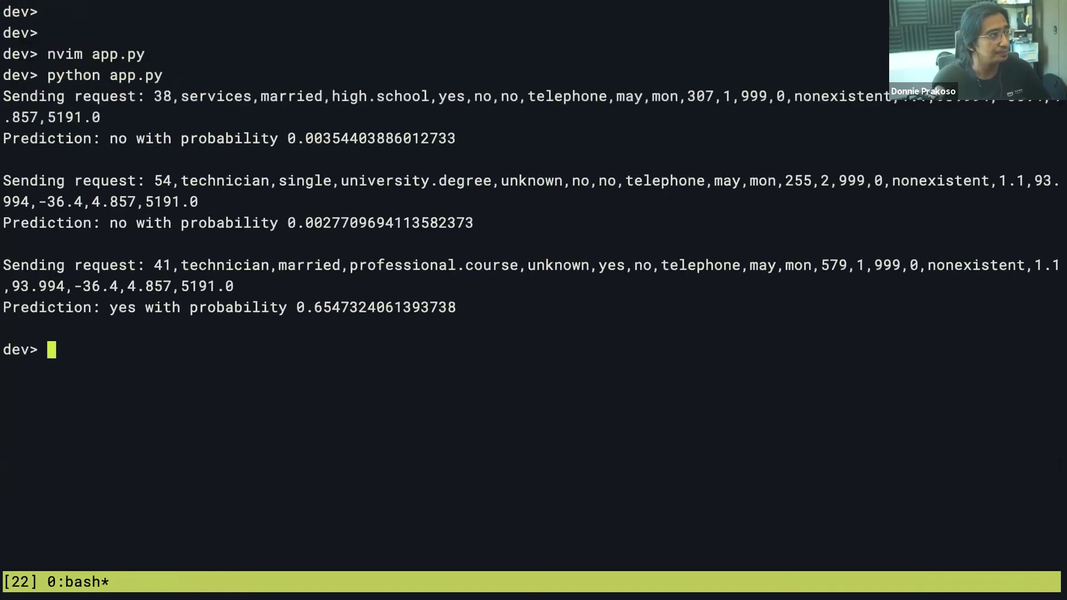